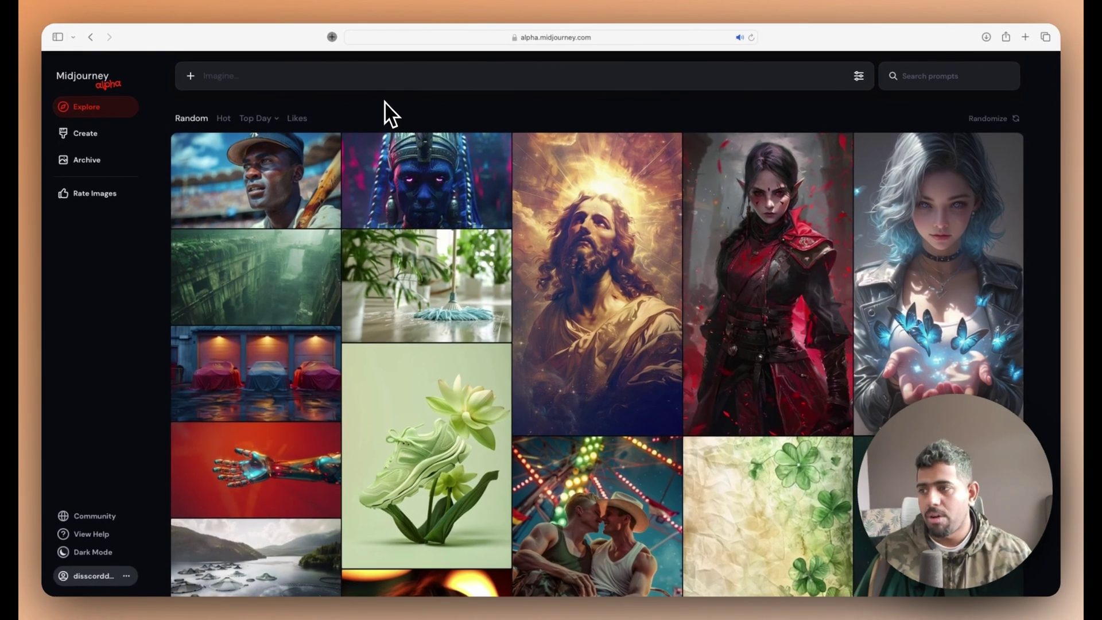
# Paste the prompt 'silhouette of a person with a blade, in the style of anime aesthetic, purple and red' into the Imagine bar
pyautogui.scroll(-15, 386, 155)
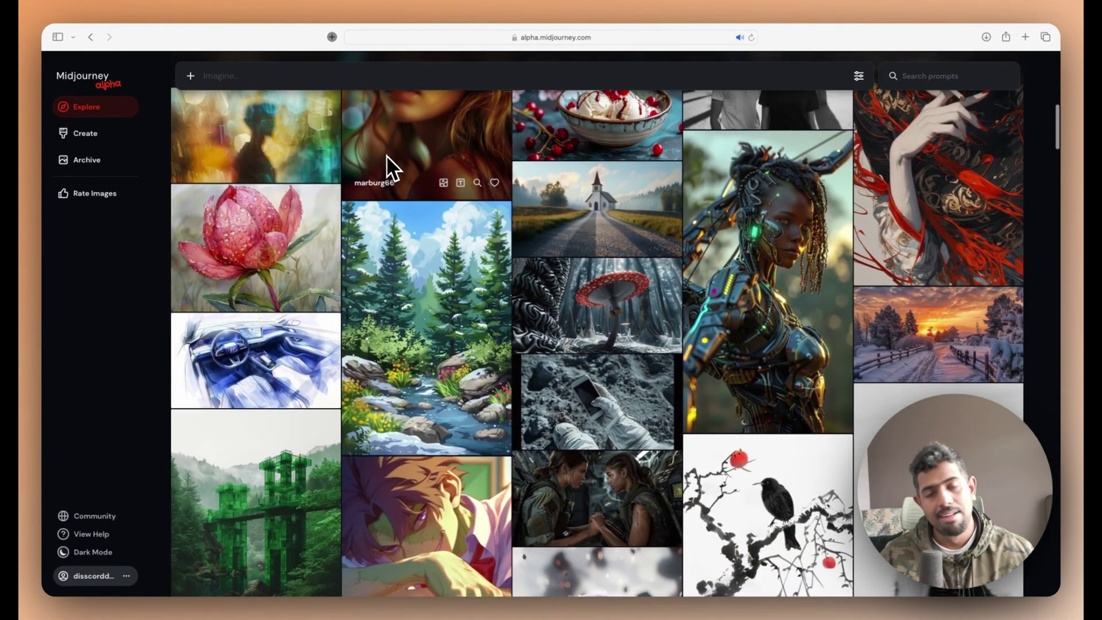
pyautogui.scroll(8, 387, 155)
pyautogui.scroll(10, 387, 155)
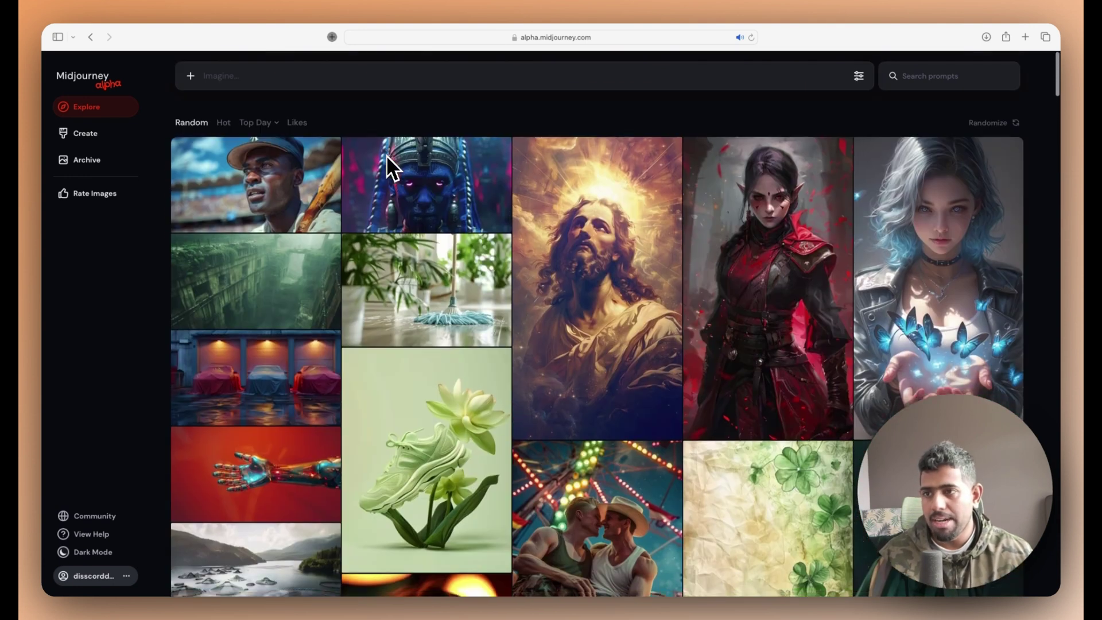
pyautogui.click(287, 81)
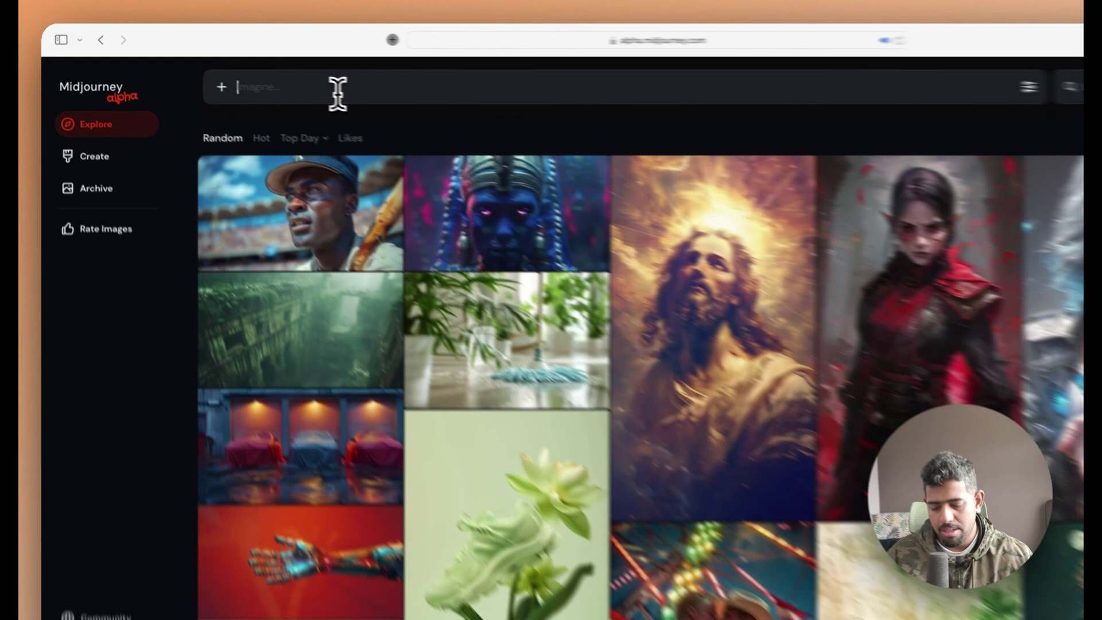
pyautogui.write('silhouette of a person with a blade, in the style of anime aesthetic, purple and red')
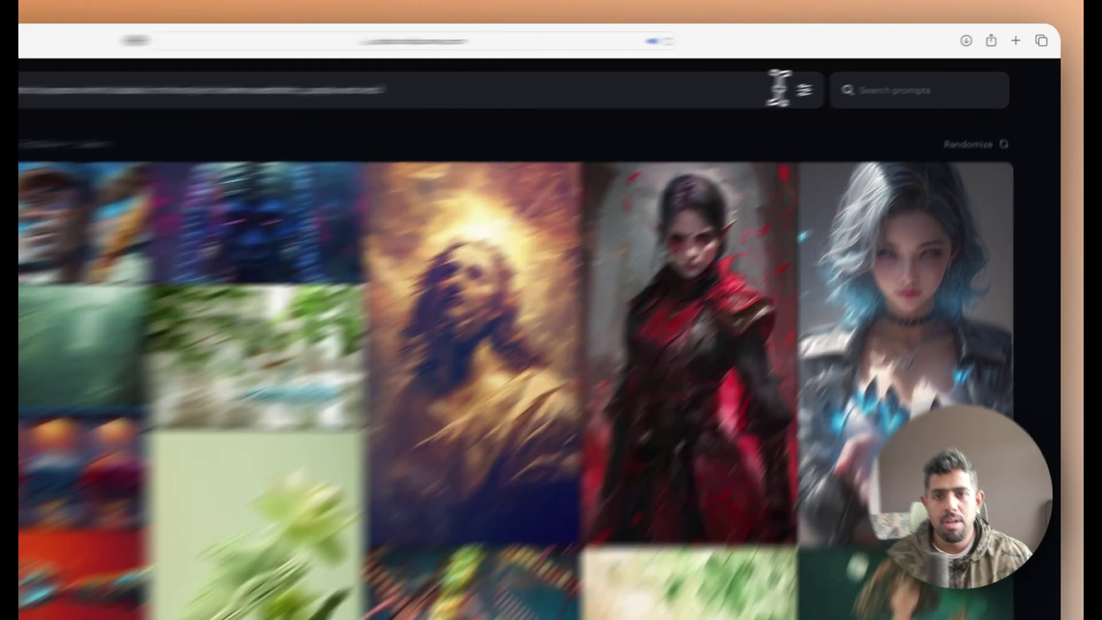
# After trying 3:4, 4:3 and 16:9 shapes, keep a square 1:1 image and raise Stylization to 1000
pyautogui.click(858, 76)
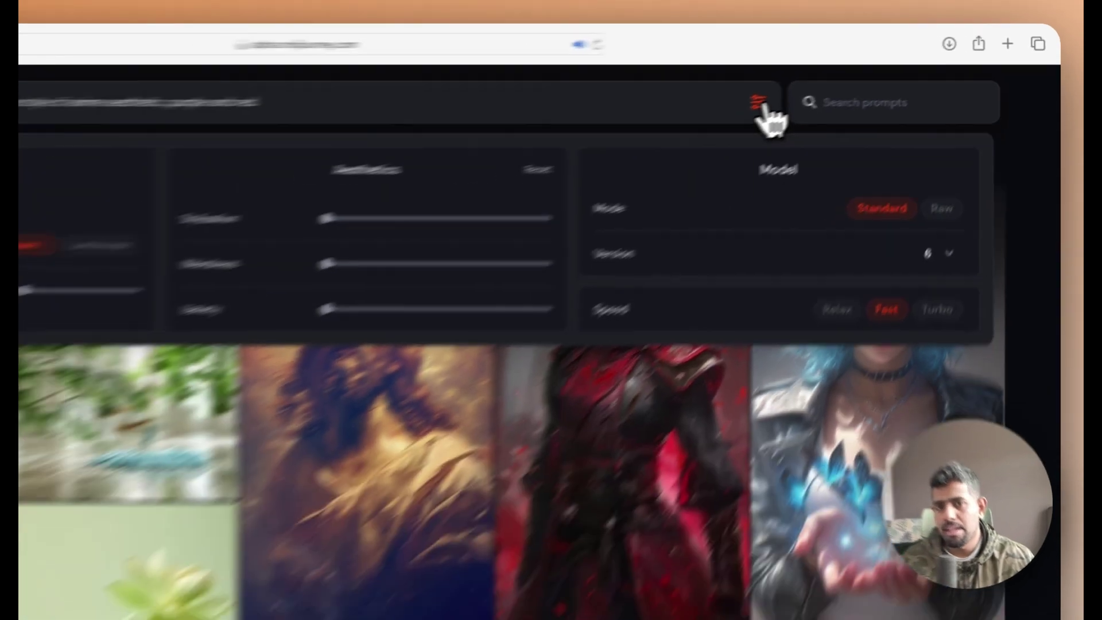
pyautogui.click(758, 102)
pyautogui.click(757, 102)
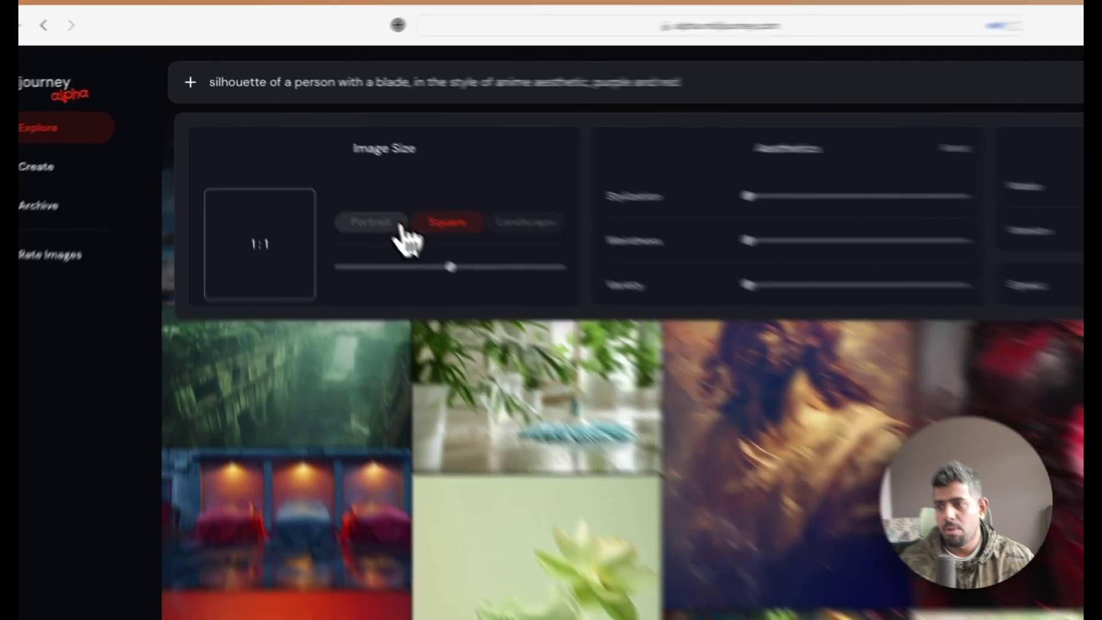
pyautogui.click(327, 172)
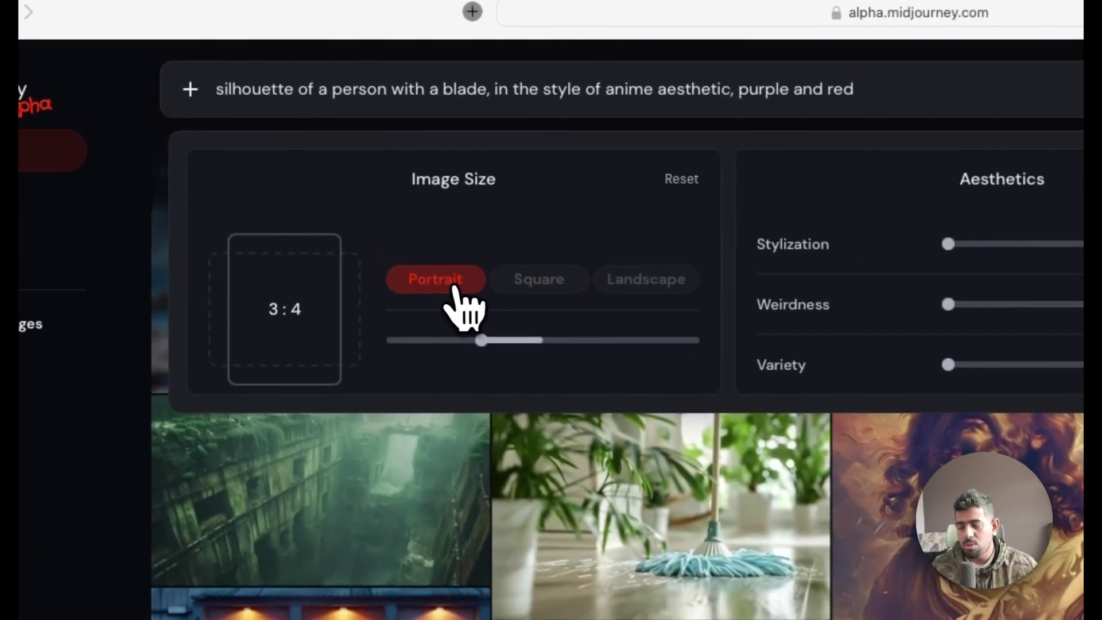
pyautogui.click(531, 276)
pyautogui.click(625, 287)
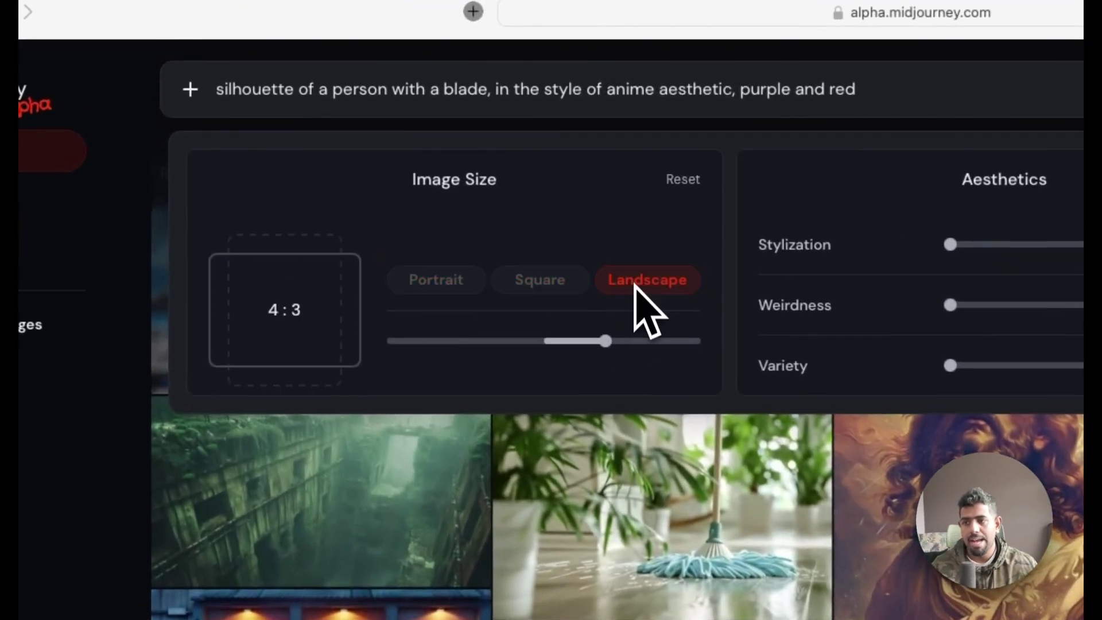
pyautogui.moveTo(605, 342); pyautogui.dragTo(547, 339)
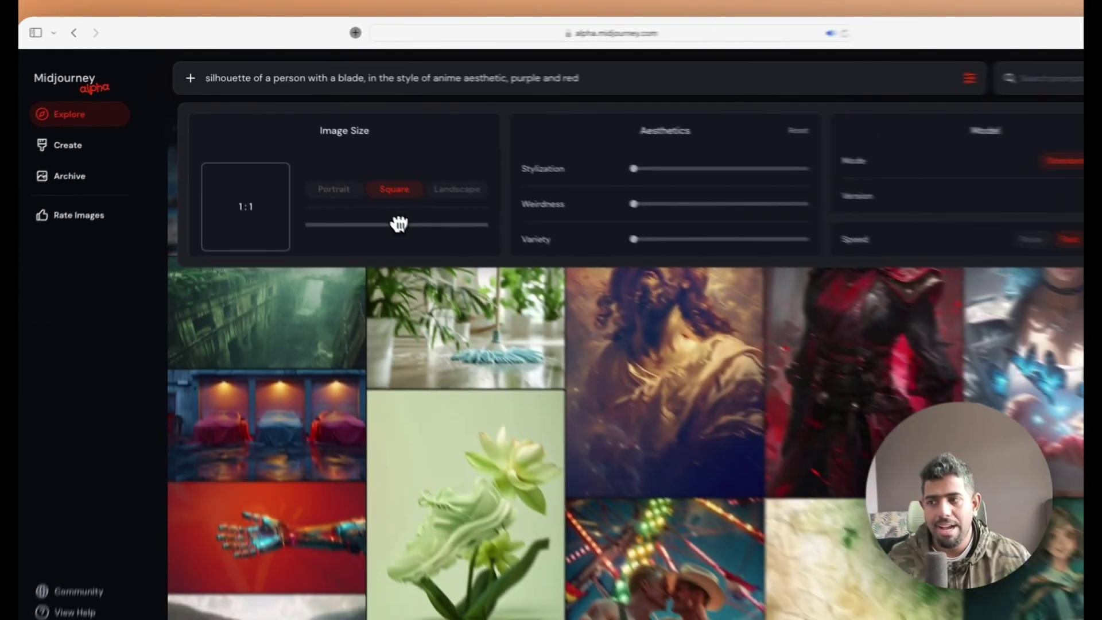
pyautogui.moveTo(399, 224); pyautogui.dragTo(368, 202)
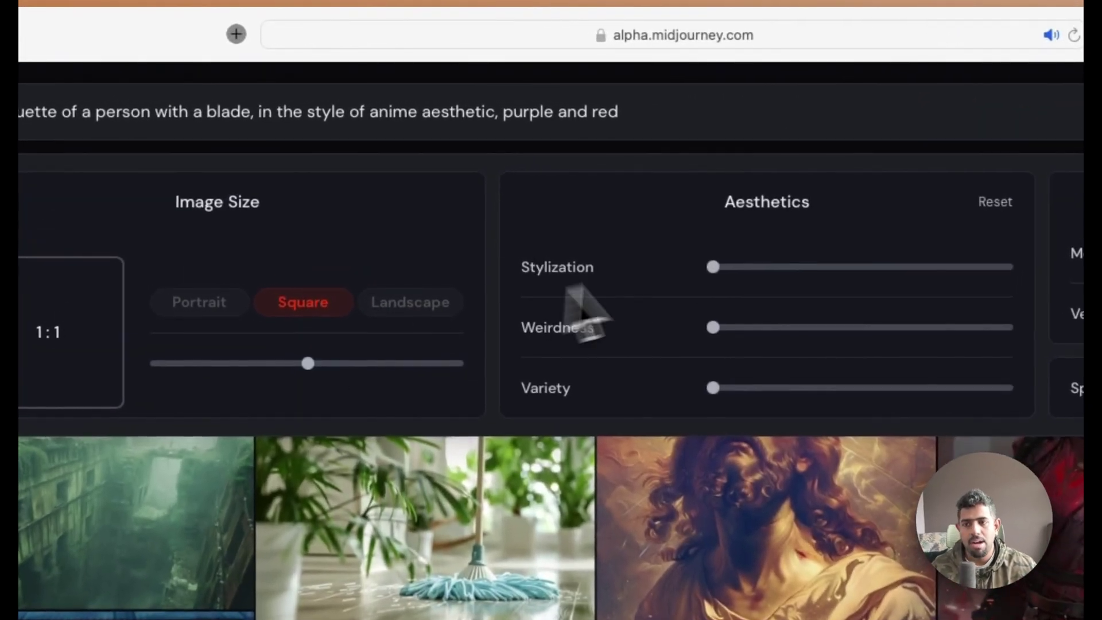
pyautogui.moveTo(713, 267); pyautogui.dragTo(867, 266)
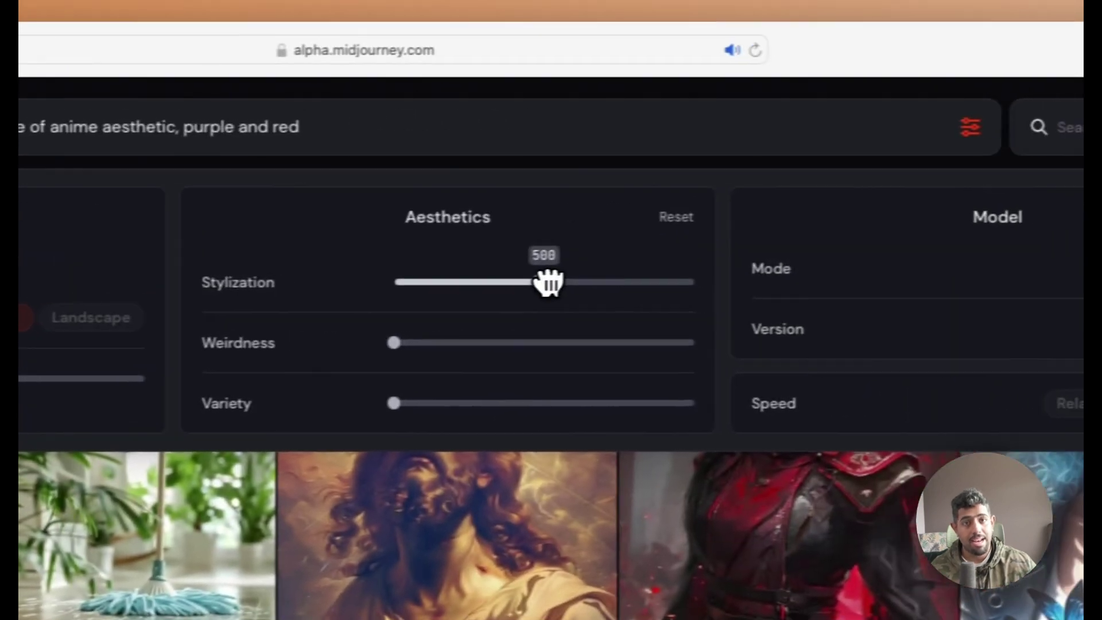
pyautogui.moveTo(548, 282); pyautogui.dragTo(701, 281)
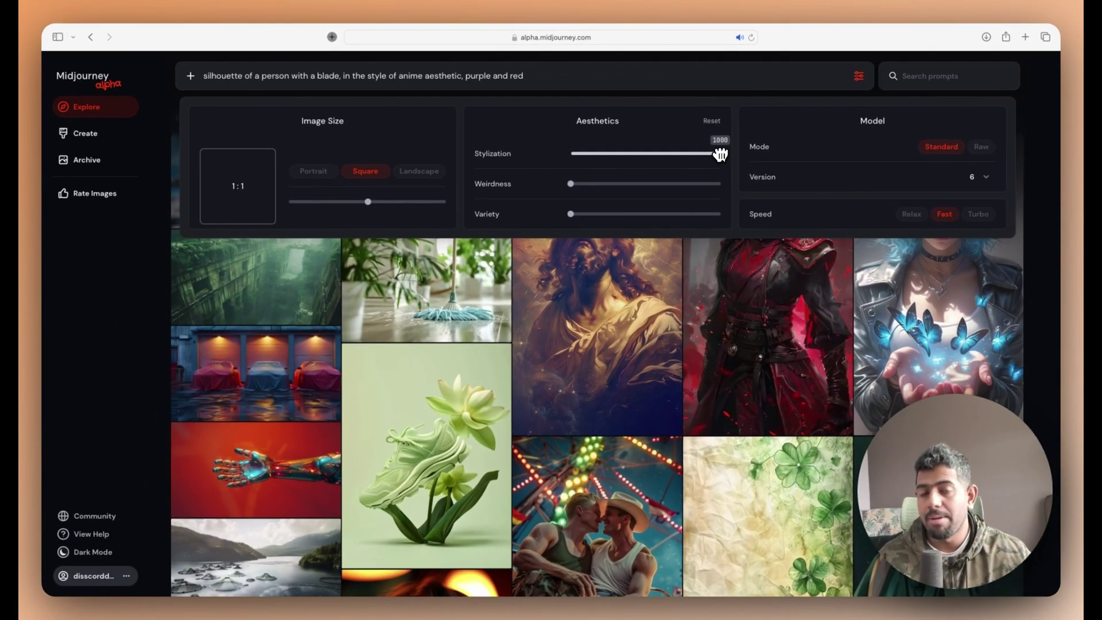
# Drop Stylization to 0, test a high Weirdness then reset it to 0, and nudge Variety
pyautogui.moveTo(719, 155); pyautogui.dragTo(491, 164)
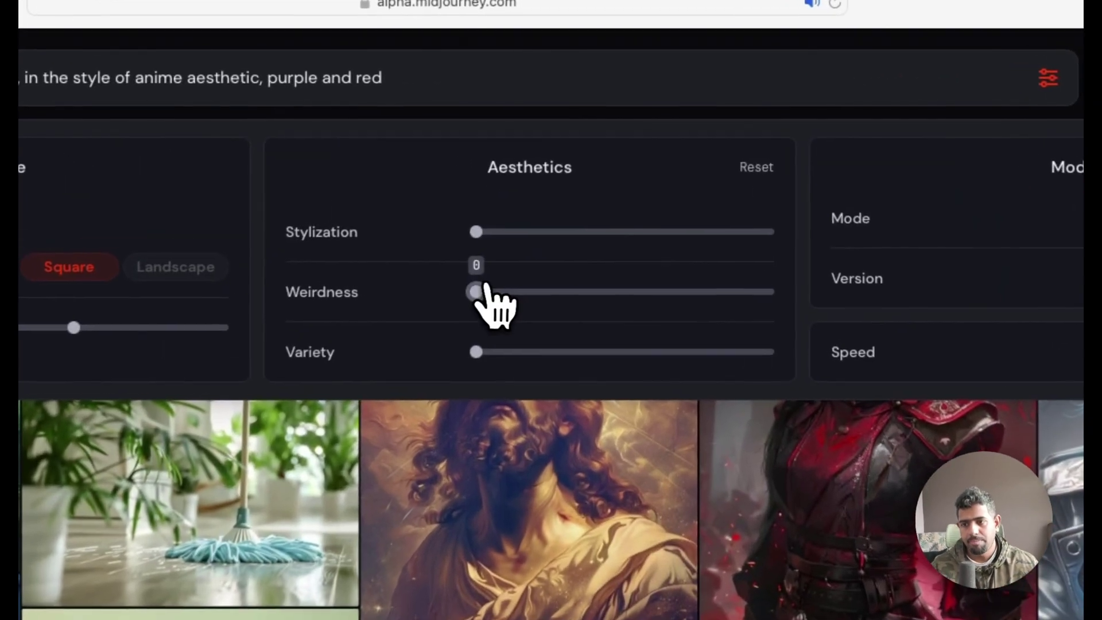
pyautogui.moveTo(485, 293)
pyautogui.mouseDown()
pyautogui.moveTo(765, 291)
pyautogui.moveTo(480, 293)
pyautogui.moveTo(485, 300)
pyautogui.mouseUp()
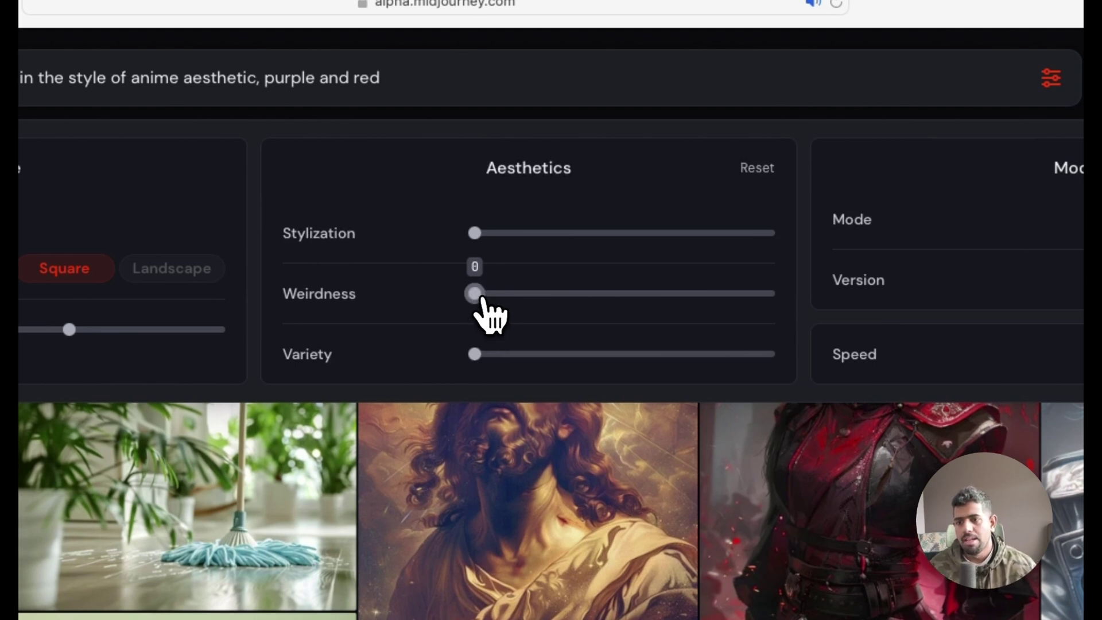
pyautogui.moveTo(482, 298); pyautogui.dragTo(457, 303)
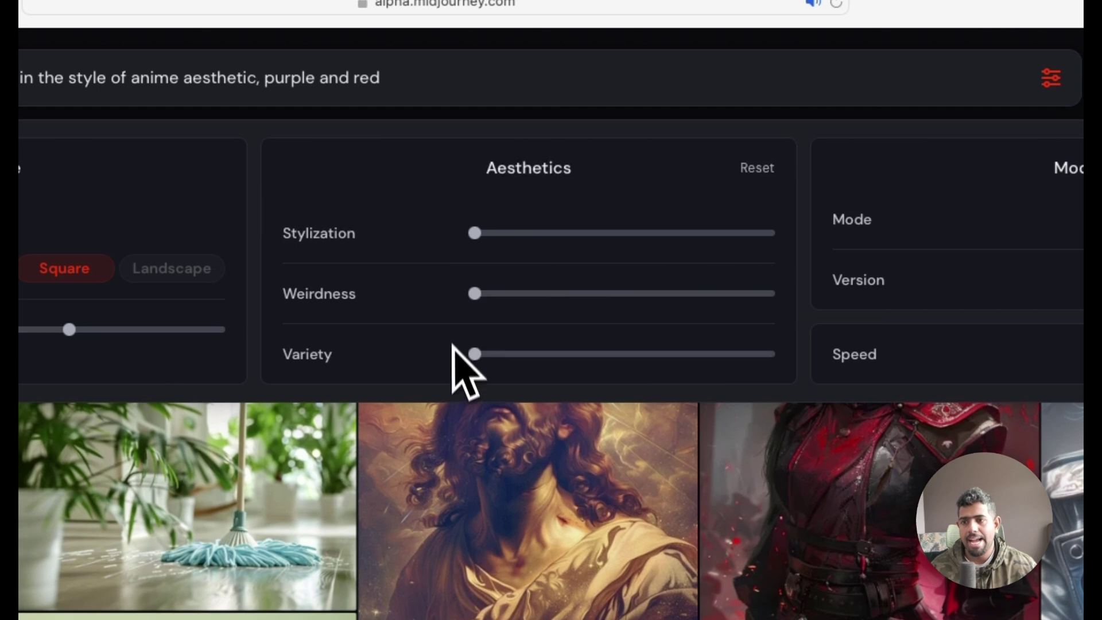
pyautogui.moveTo(477, 355); pyautogui.dragTo(432, 360)
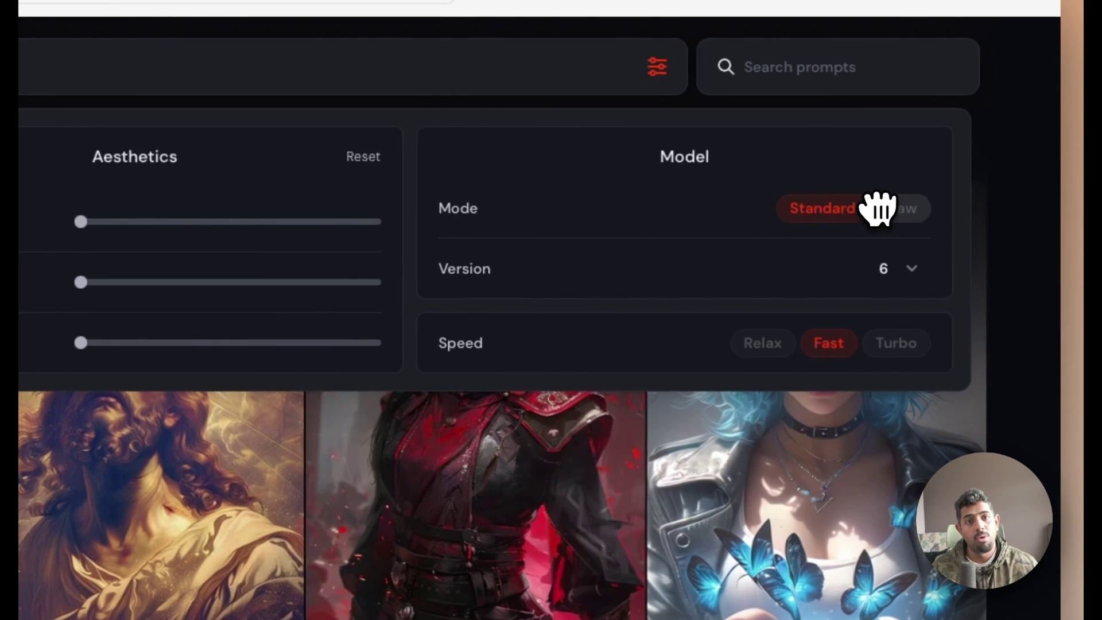
pyautogui.click(893, 212)
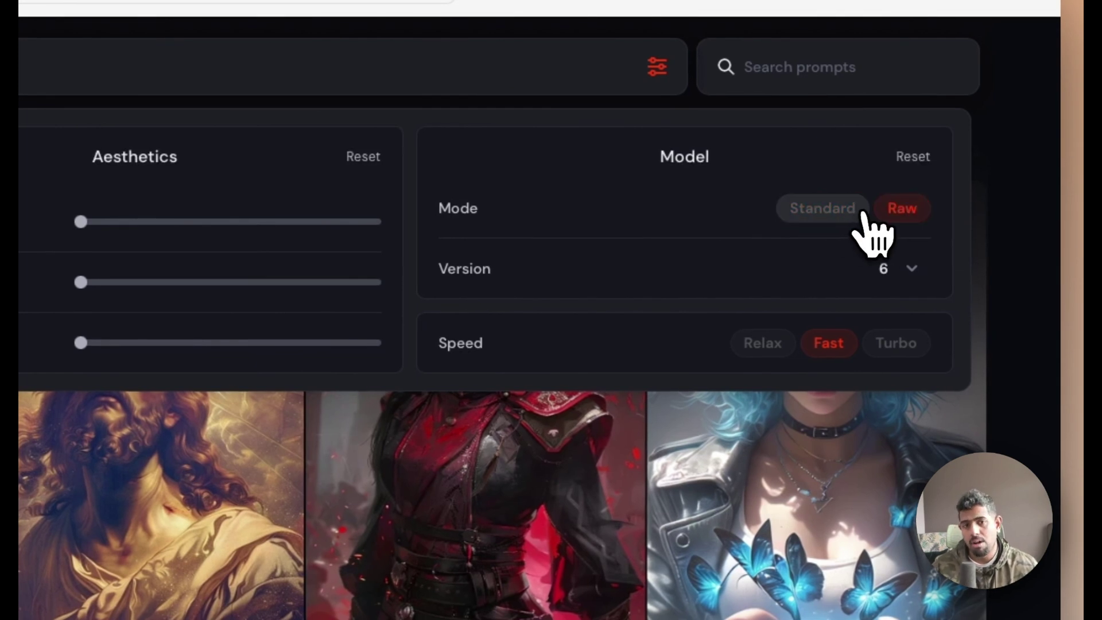
pyautogui.click(833, 214)
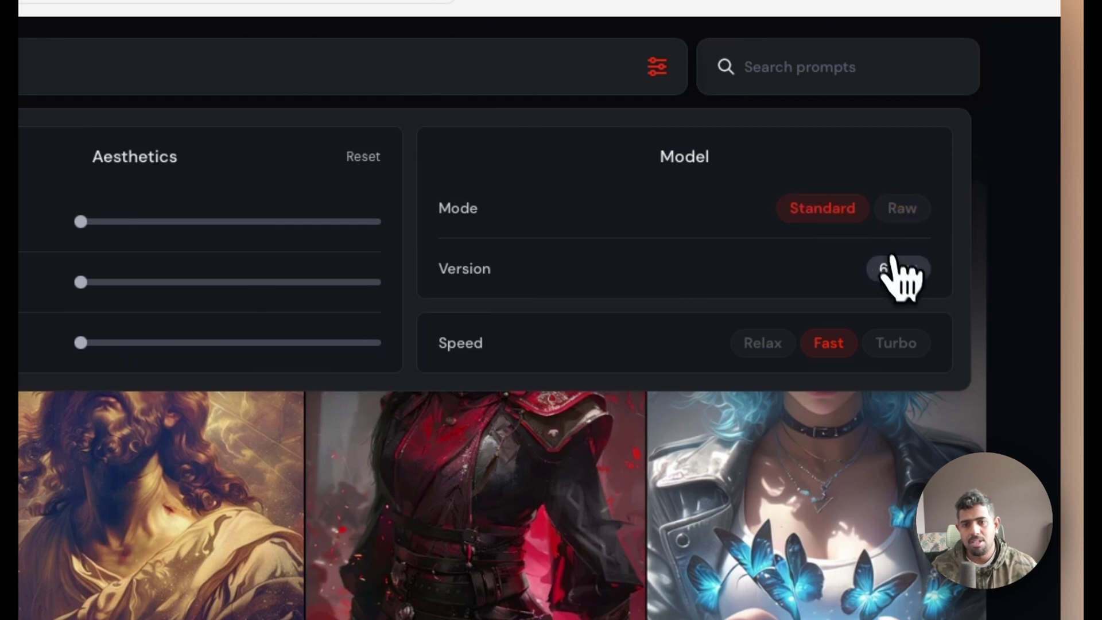
pyautogui.click(894, 273)
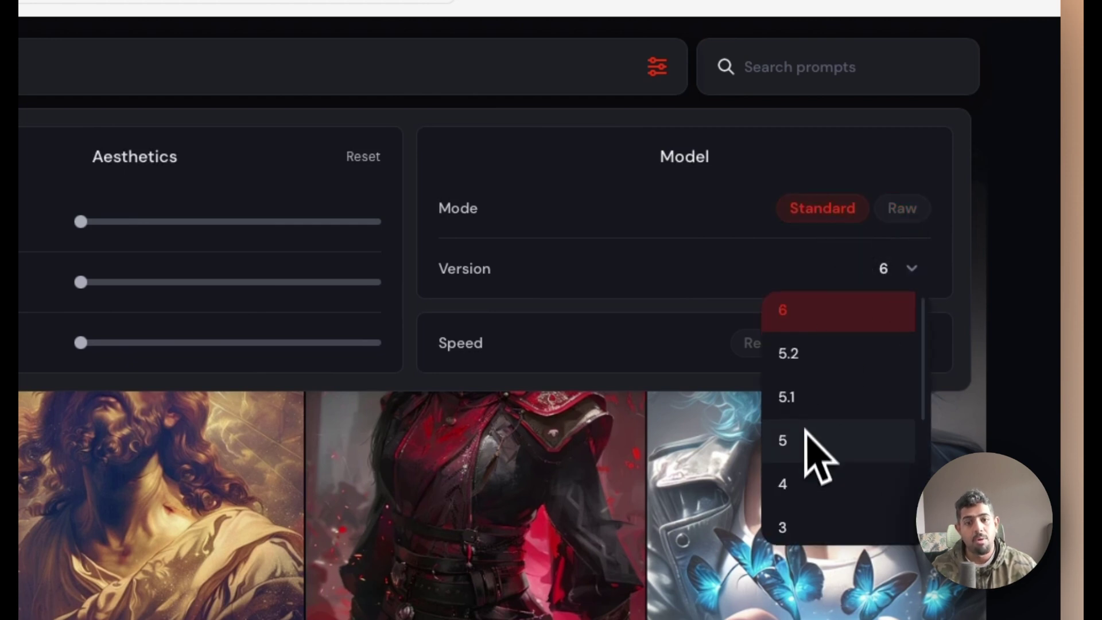
pyautogui.scroll(-4, 806, 430)
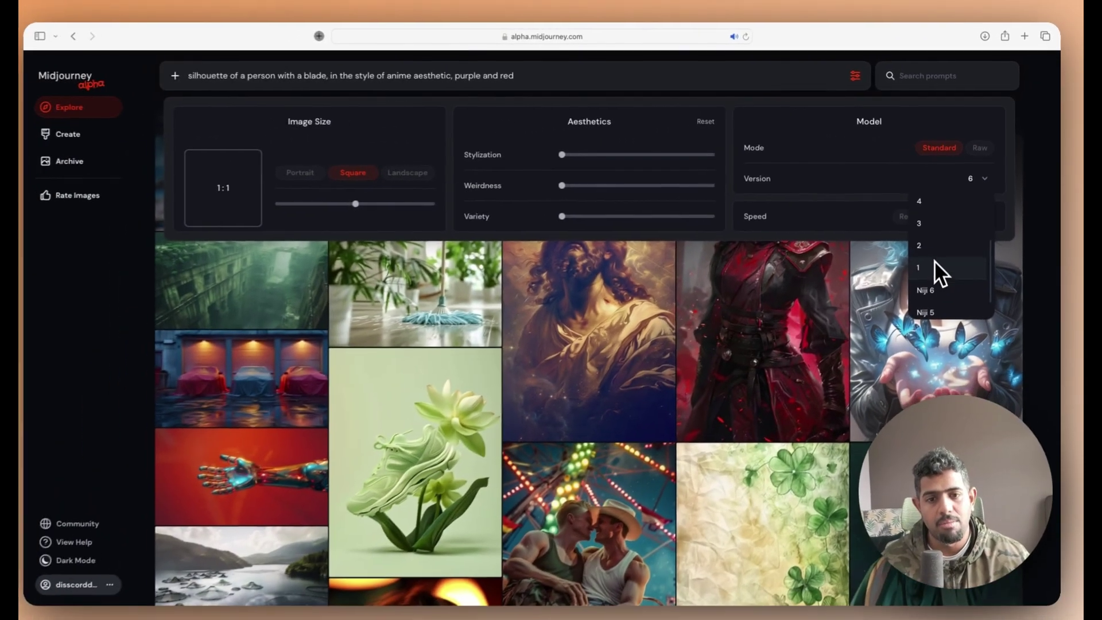
pyautogui.scroll(5, 934, 263)
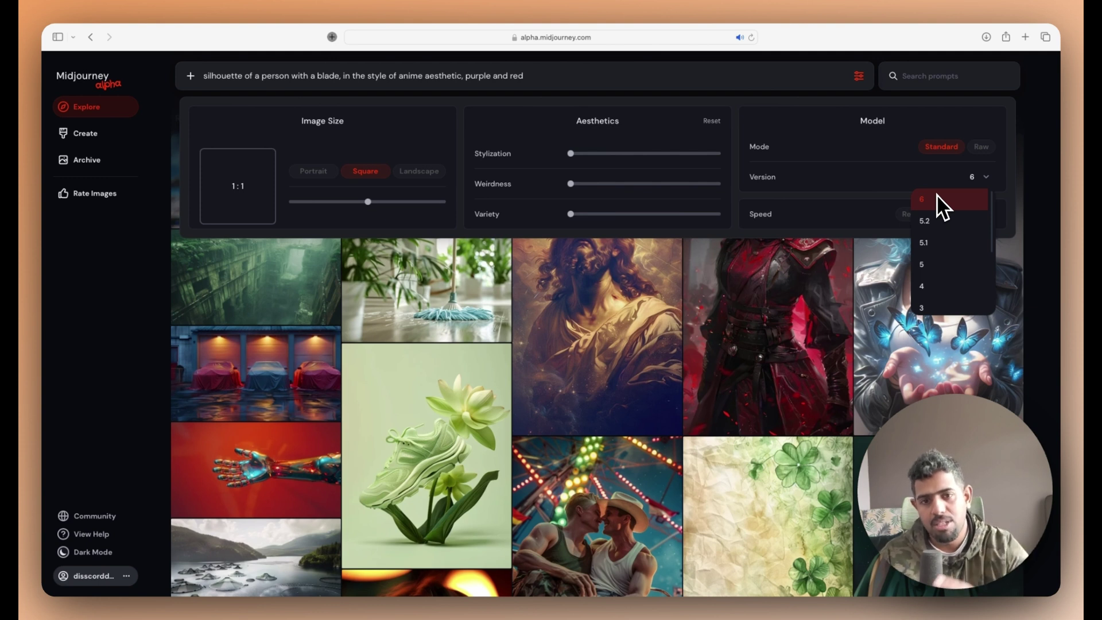
pyautogui.scroll(-5, 936, 241)
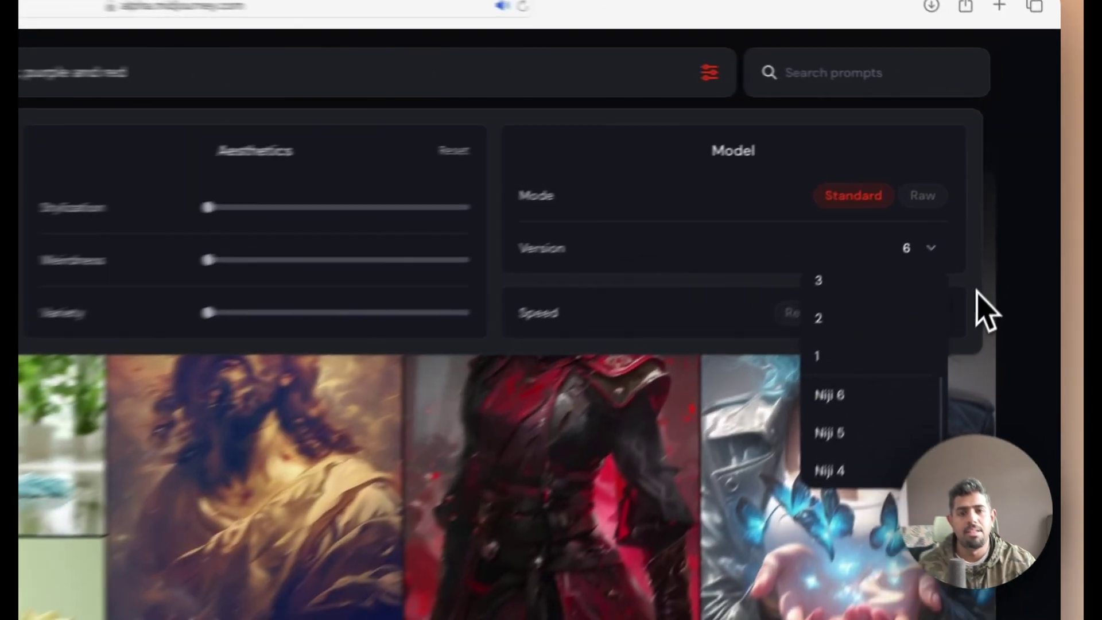
pyautogui.click(986, 313)
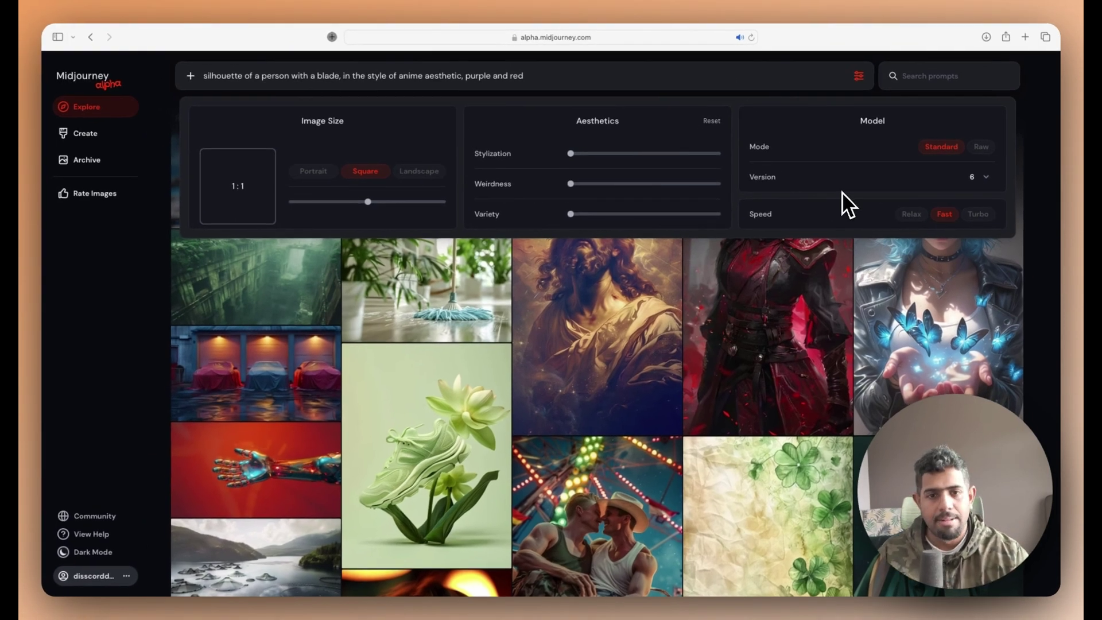
# Submit the blade silhouette prompt, close the settings, and go to the Create page
pyautogui.click(705, 80)
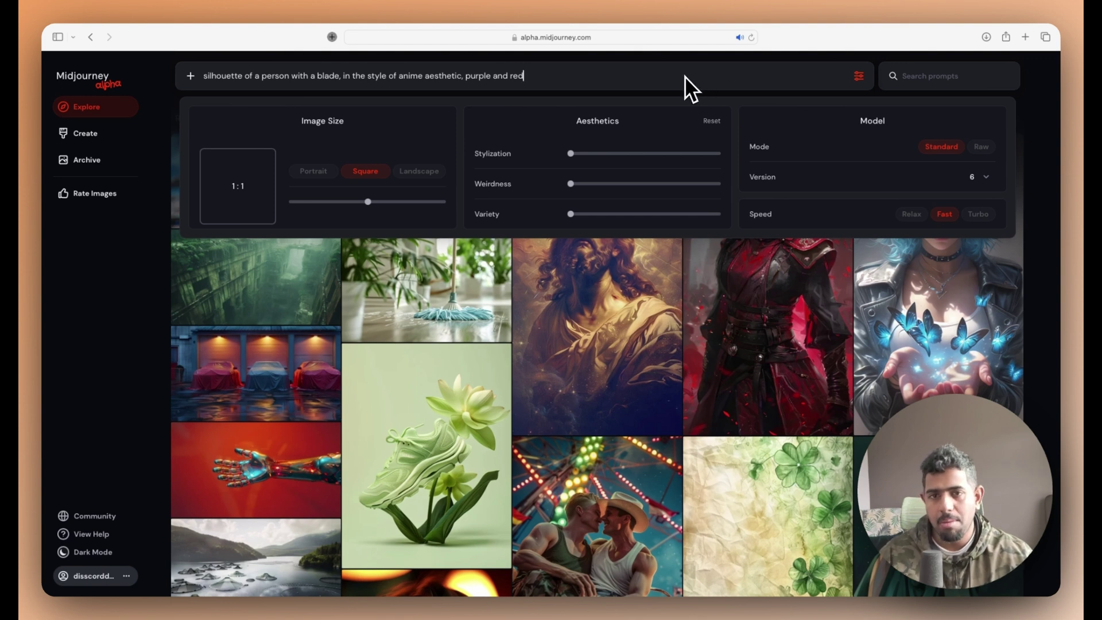
pyautogui.press('Return')
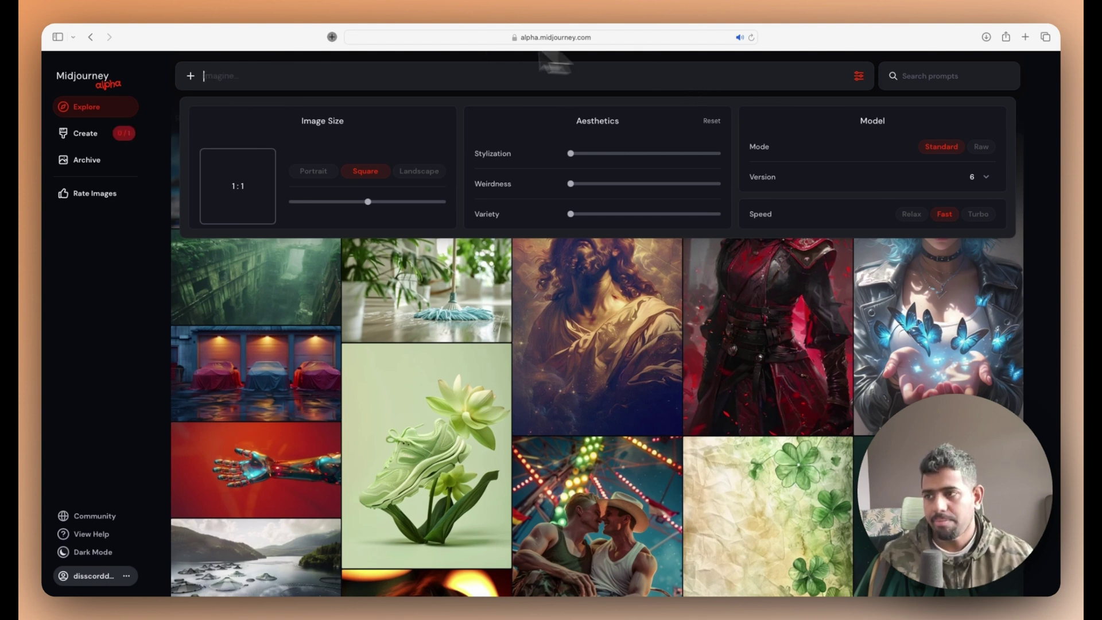
pyautogui.click(163, 91)
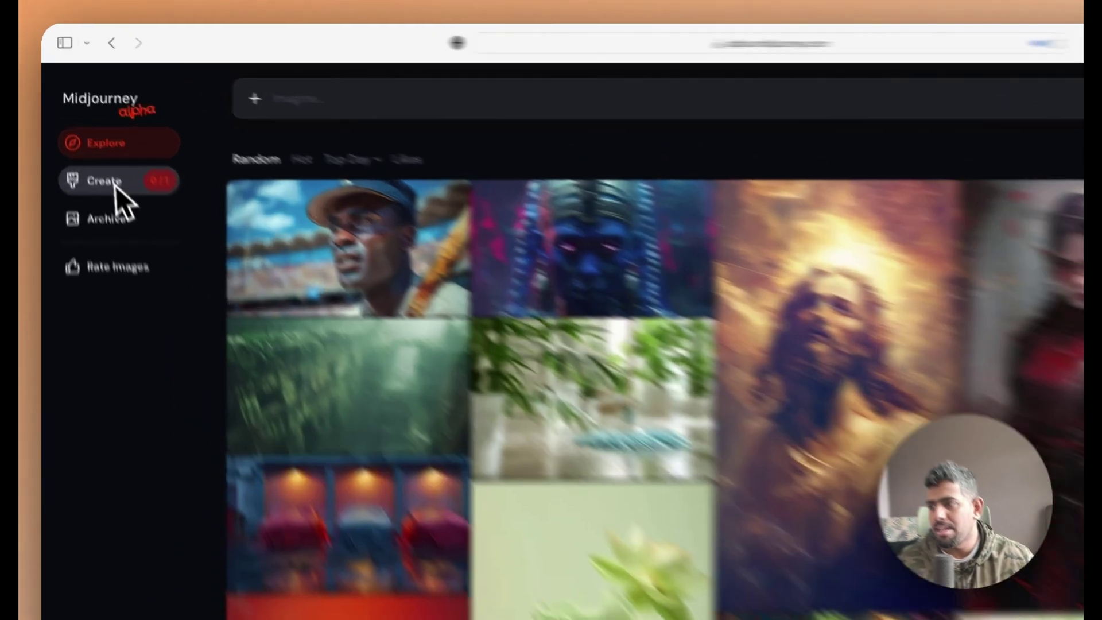
pyautogui.click(86, 134)
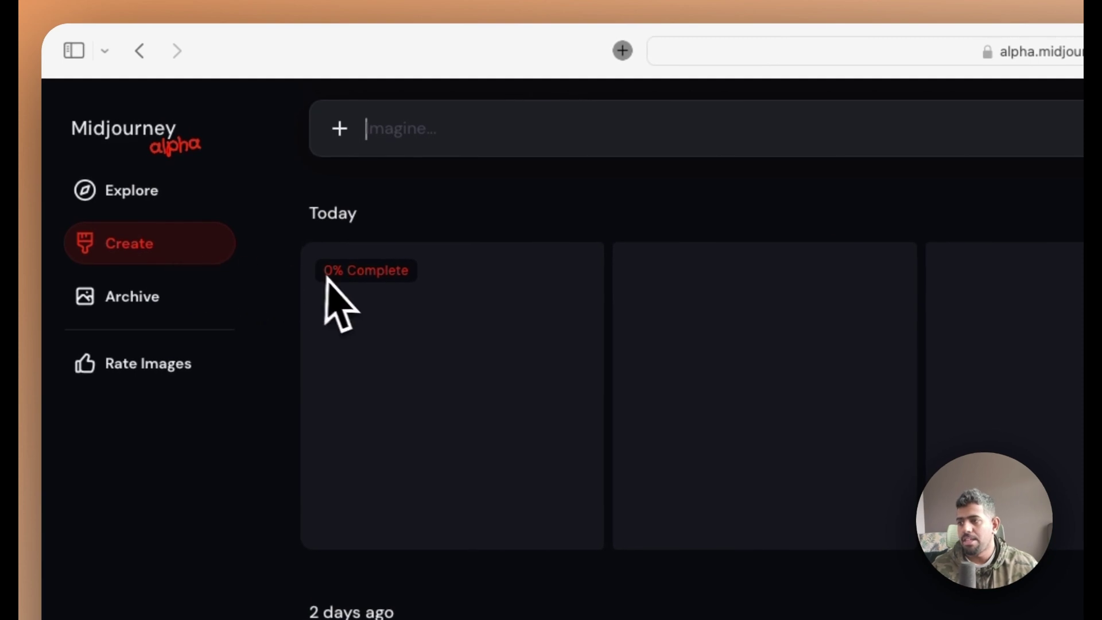
pyautogui.click(152, 207)
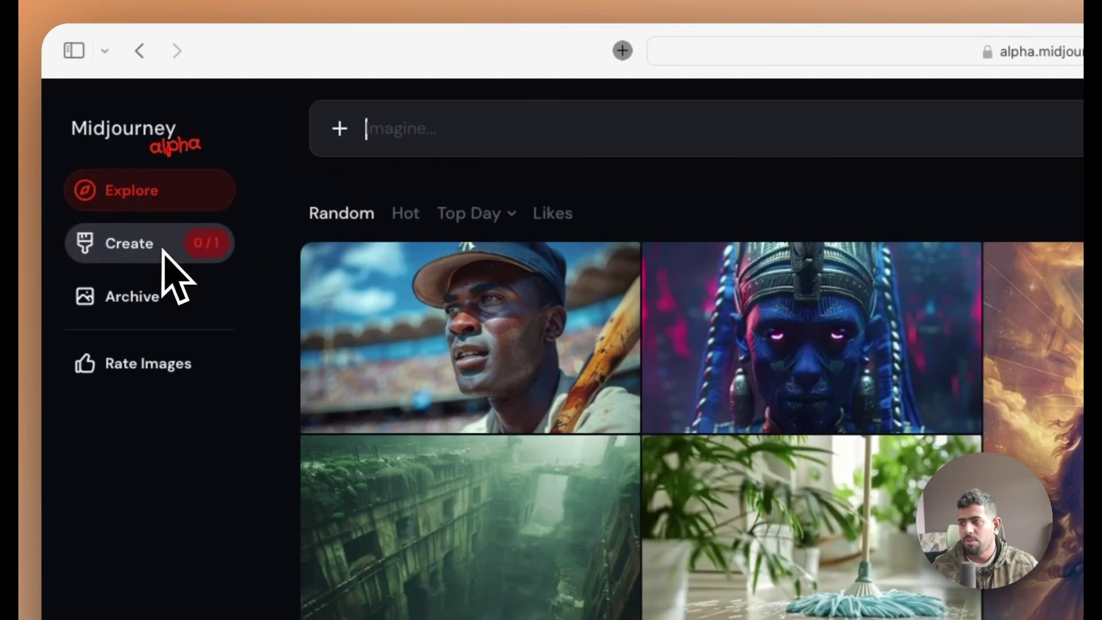
pyautogui.click(176, 251)
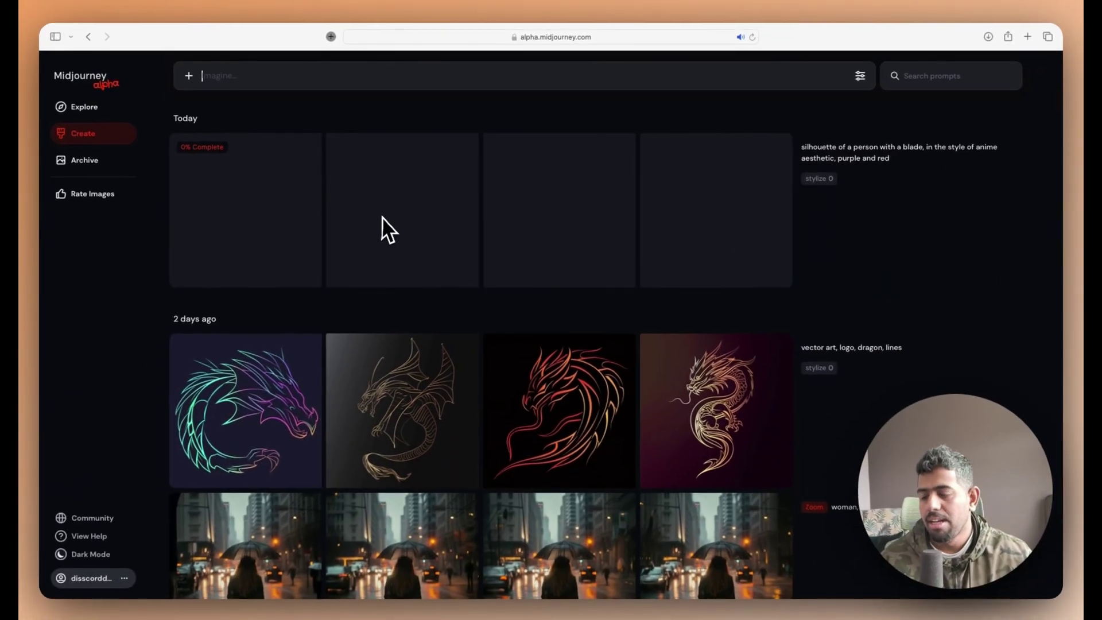
# Scroll through older Create generations and back up to the new job under Today at 0%
pyautogui.scroll(-4, 382, 217)
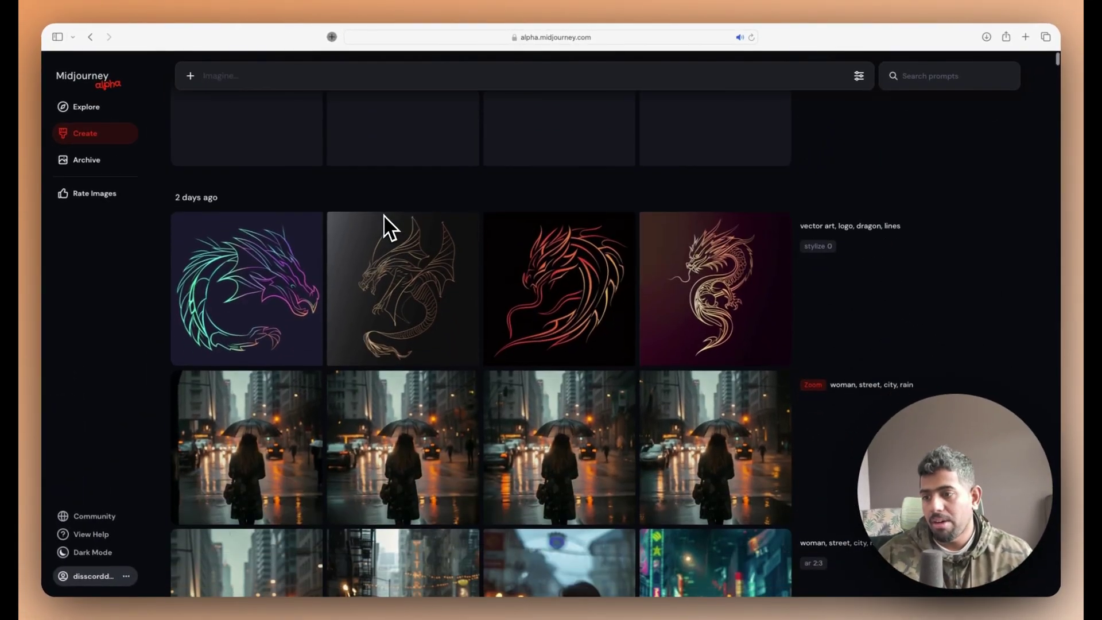
pyautogui.scroll(-1, 383, 215)
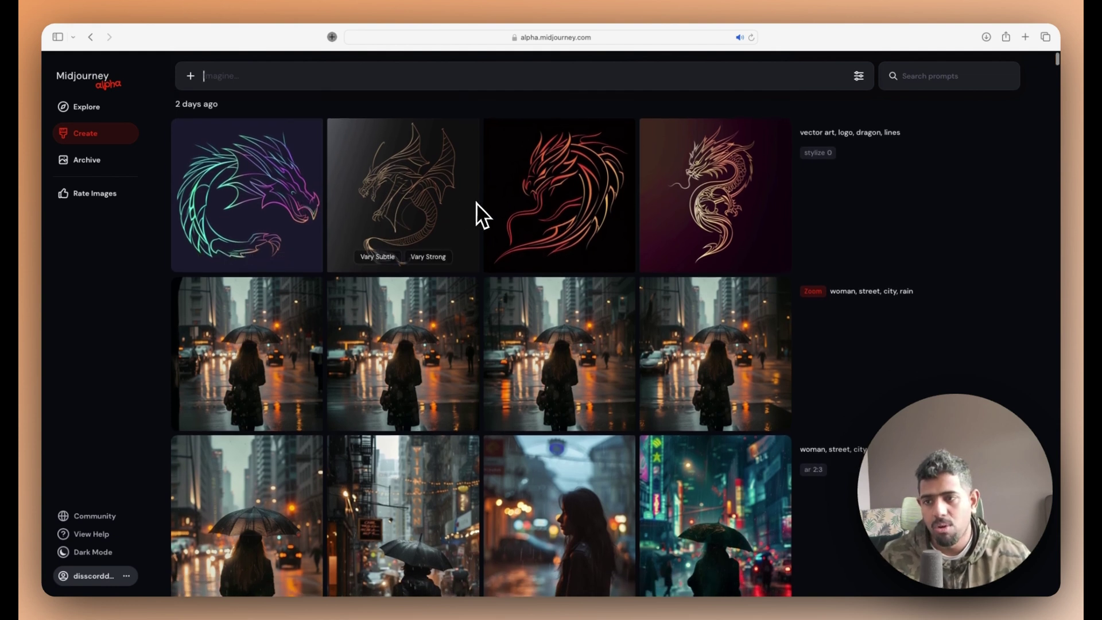
pyautogui.scroll(-1, 309, 188)
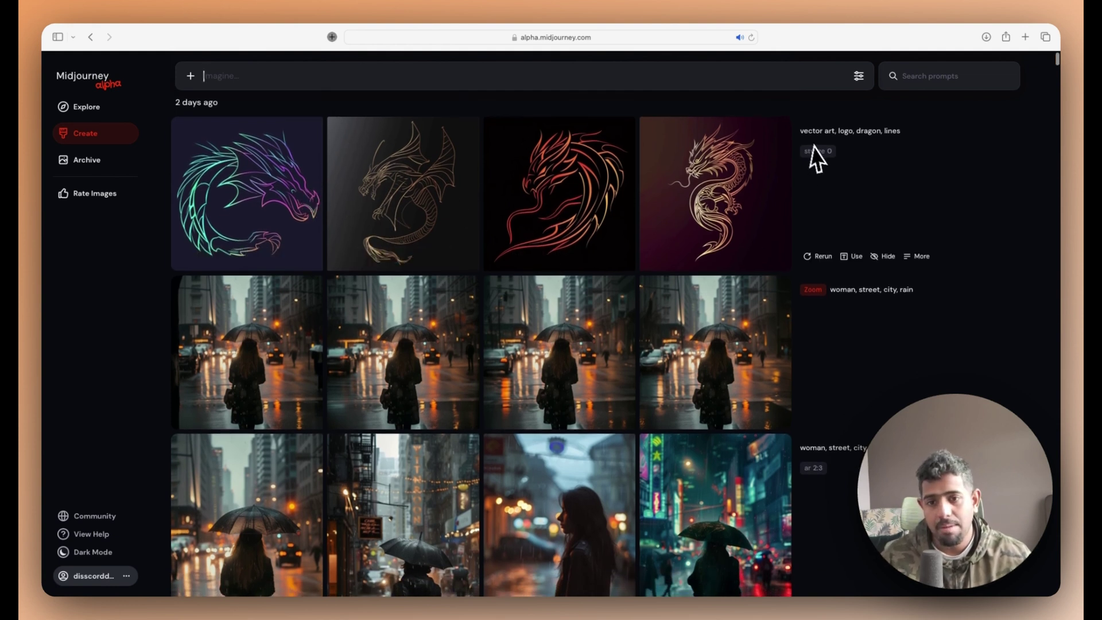
pyautogui.scroll(-1, 511, 253)
pyautogui.scroll(-3, 286, 293)
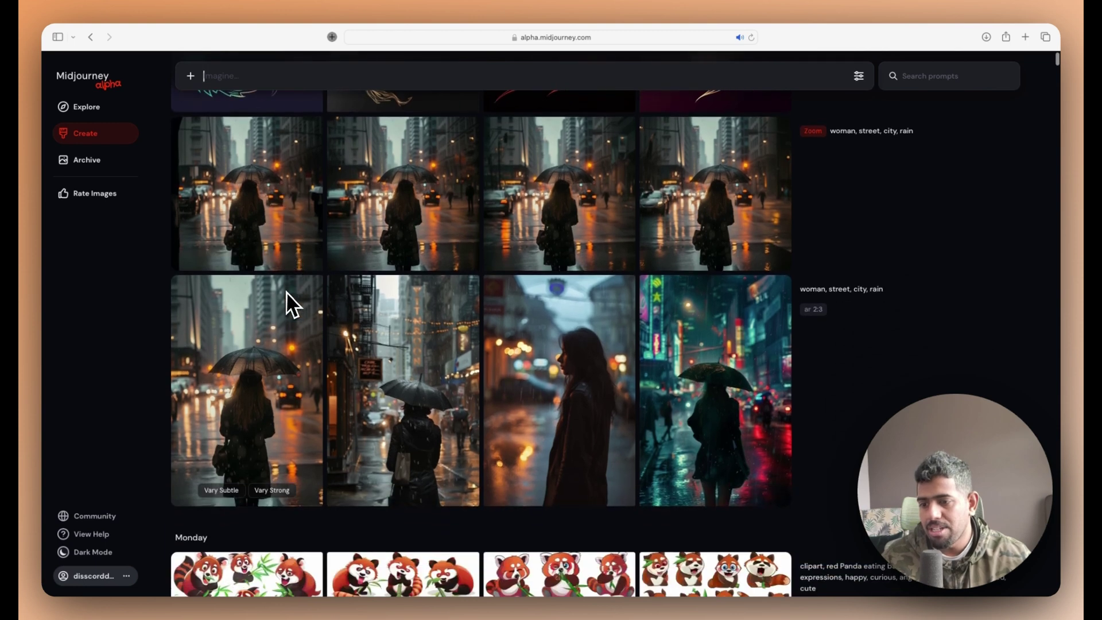
pyautogui.scroll(3, 256, 308)
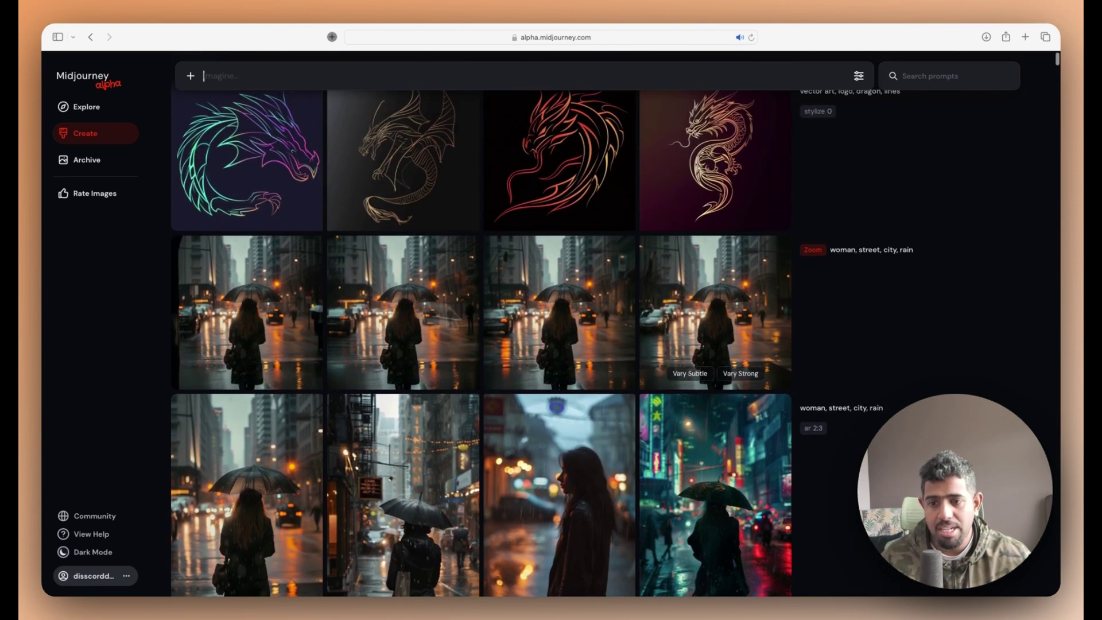
pyautogui.scroll(-5, 695, 336)
pyautogui.scroll(-20, 691, 325)
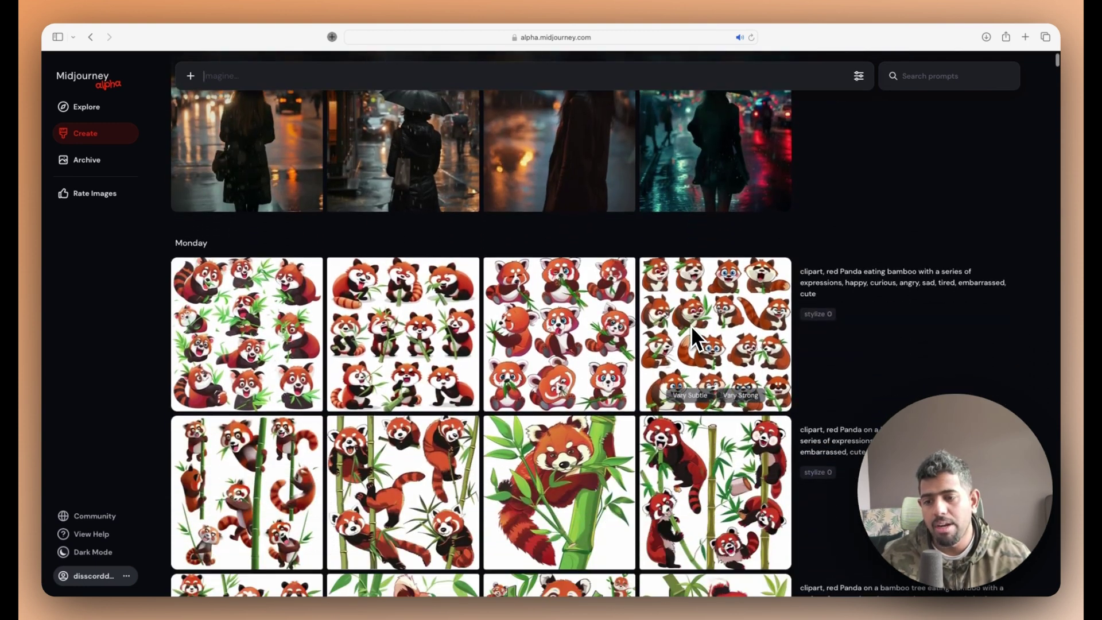
pyautogui.scroll(-10, 692, 330)
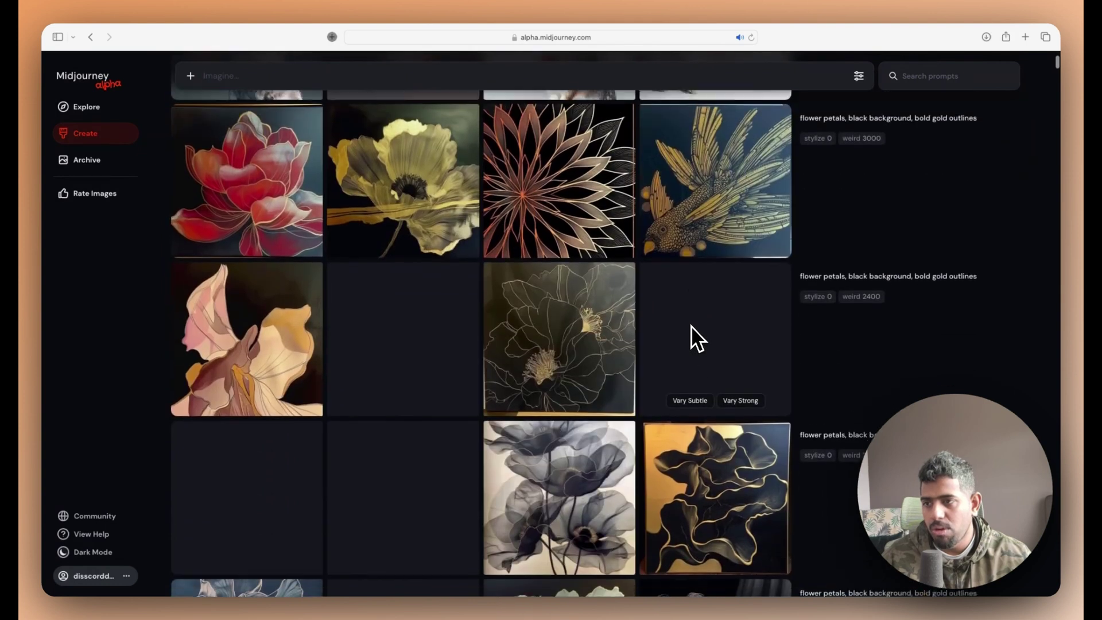
pyautogui.scroll(-6, 318, 218)
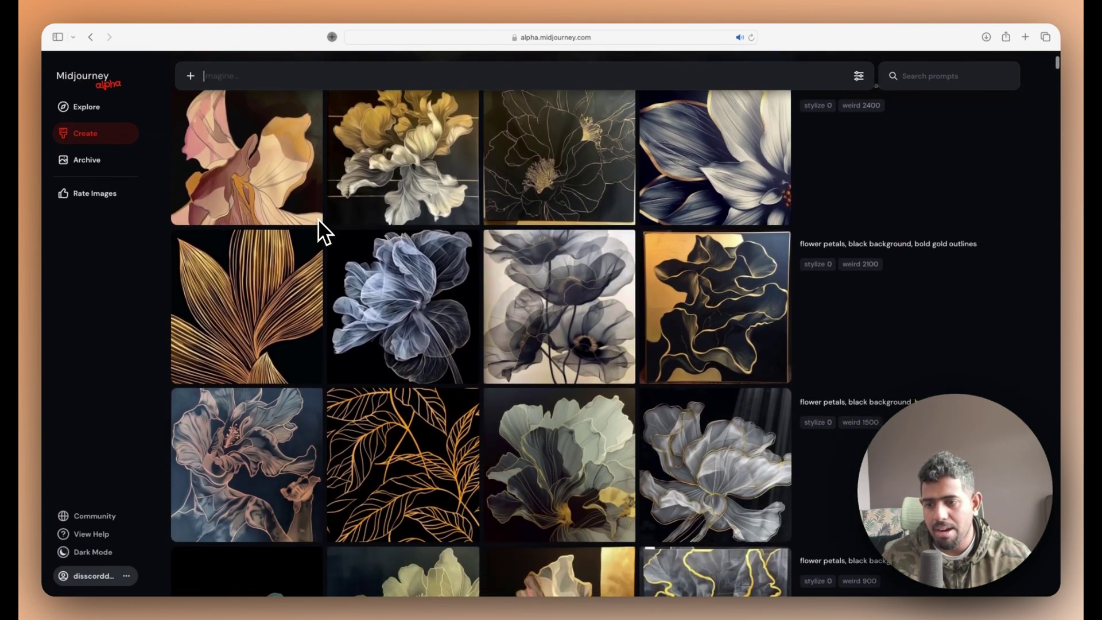
pyautogui.scroll(-1, 318, 218)
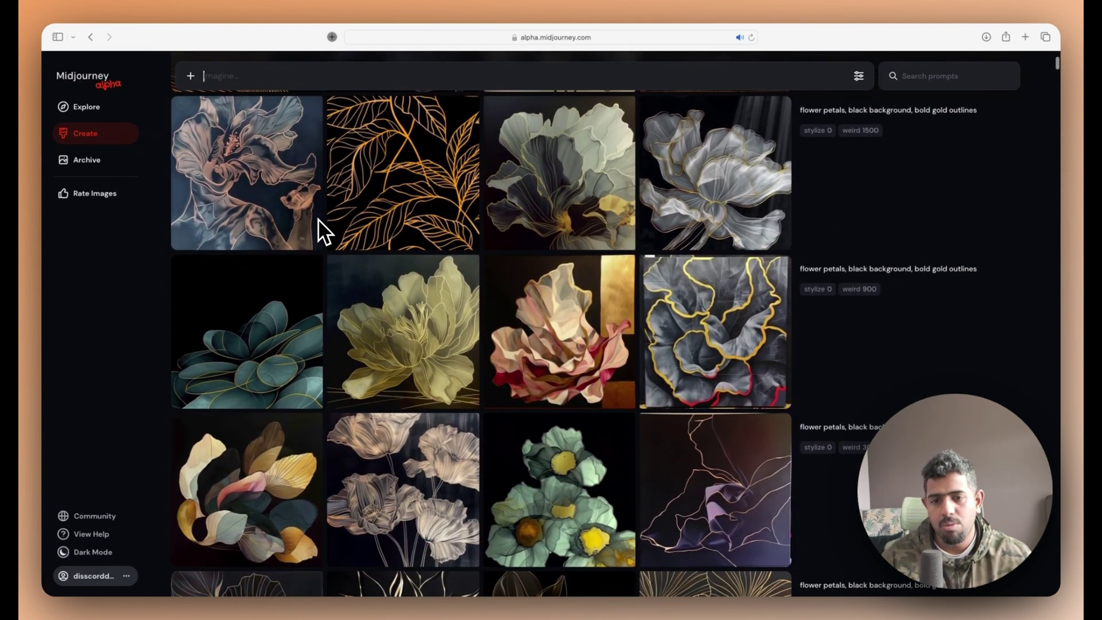
pyautogui.moveTo(518, 197)
pyautogui.scroll(-15, 510, 185)
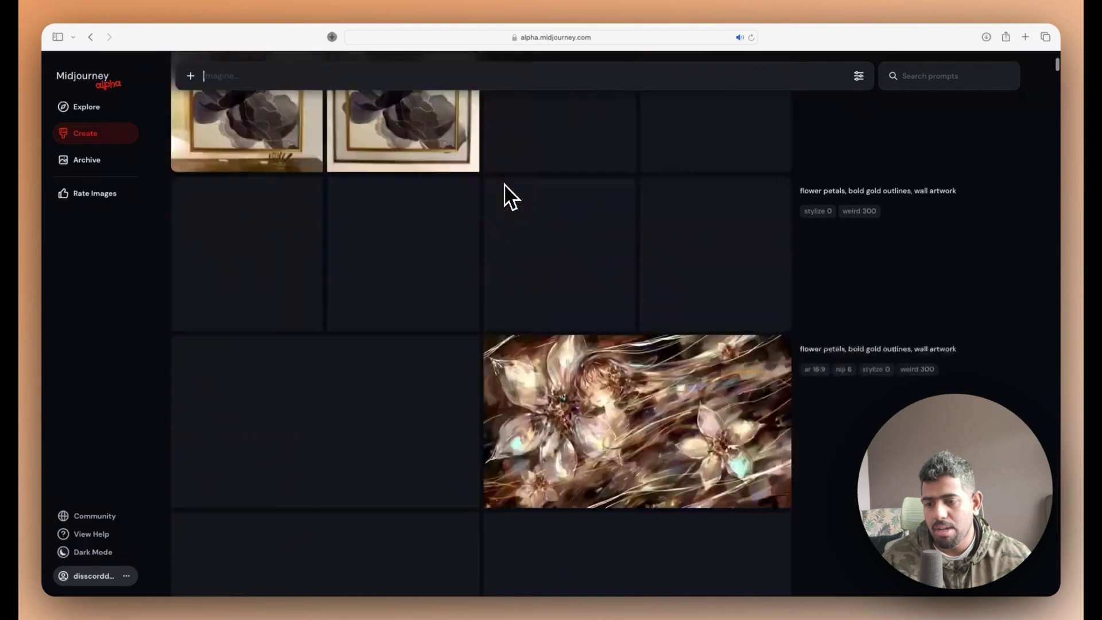
pyautogui.scroll(20, 507, 180)
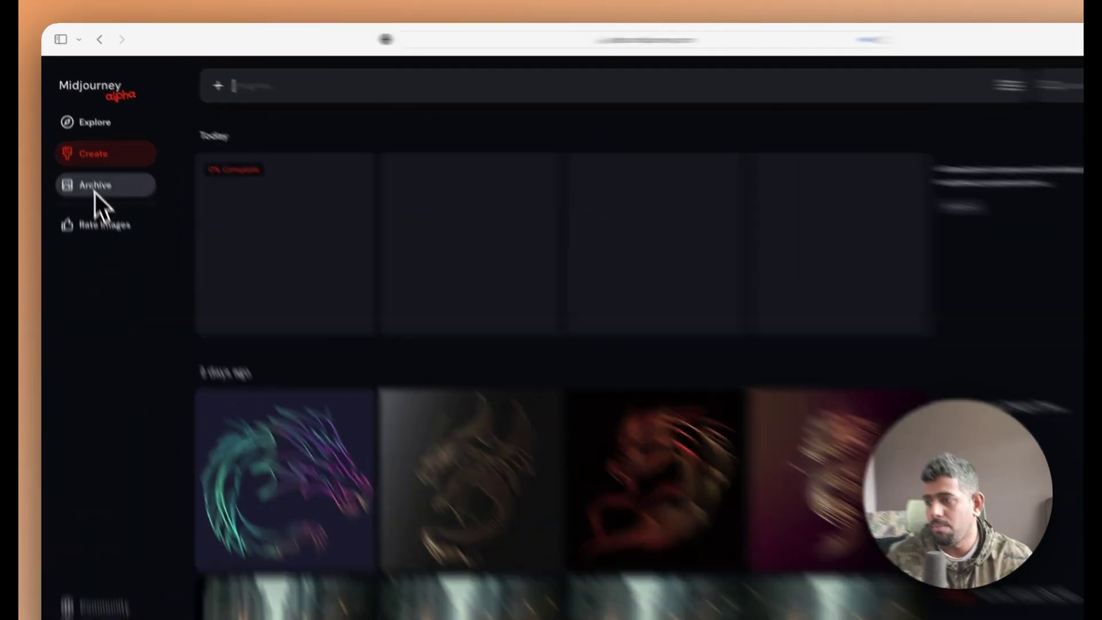
# Browse the Archive grid, where today's four blade silhouettes are listed by date
pyautogui.click(94, 190)
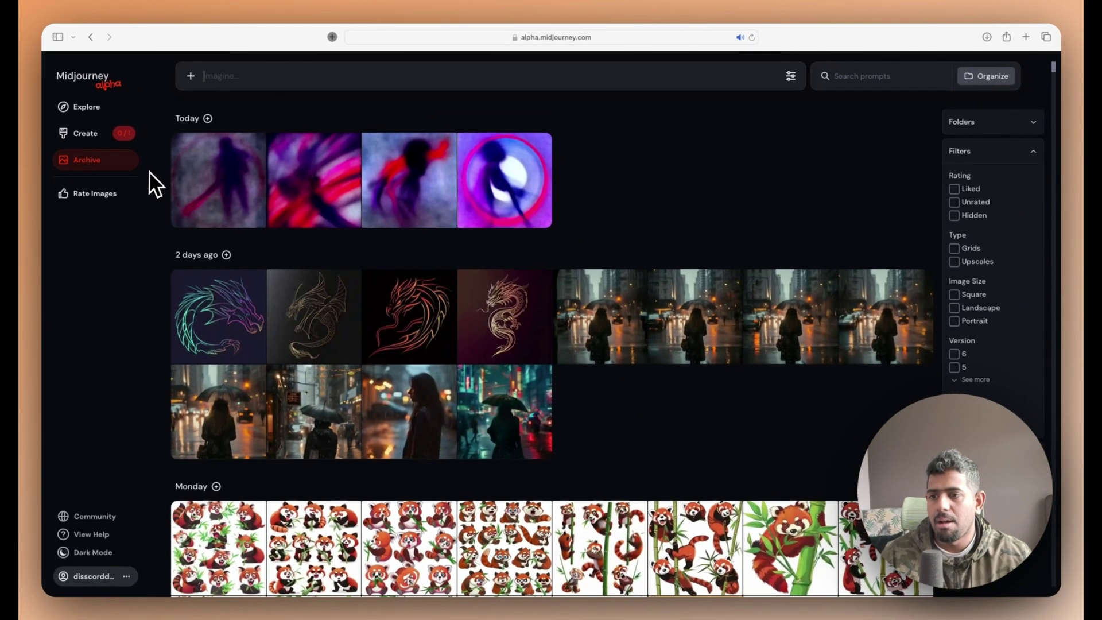
pyautogui.scroll(-5, 465, 428)
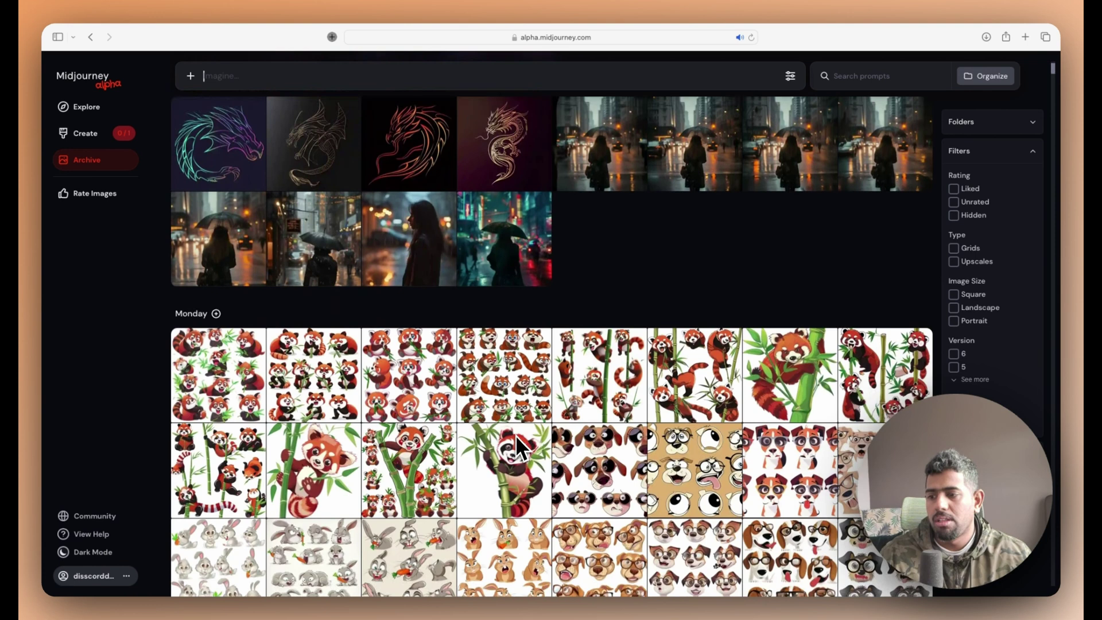
pyautogui.scroll(-15, 516, 439)
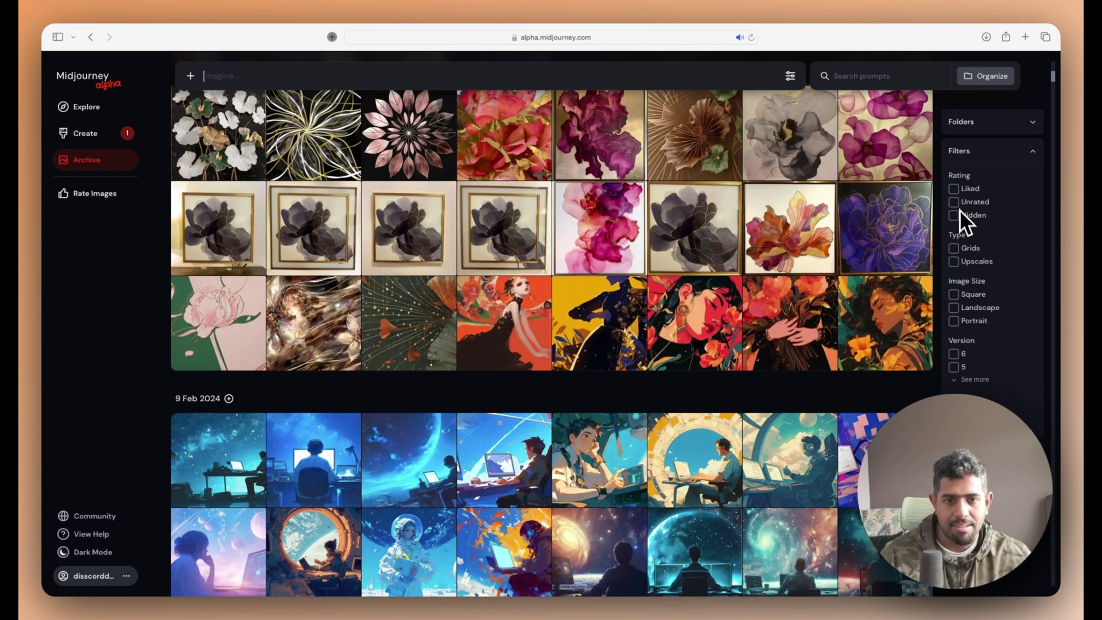
pyautogui.scroll(-1, 724, 220)
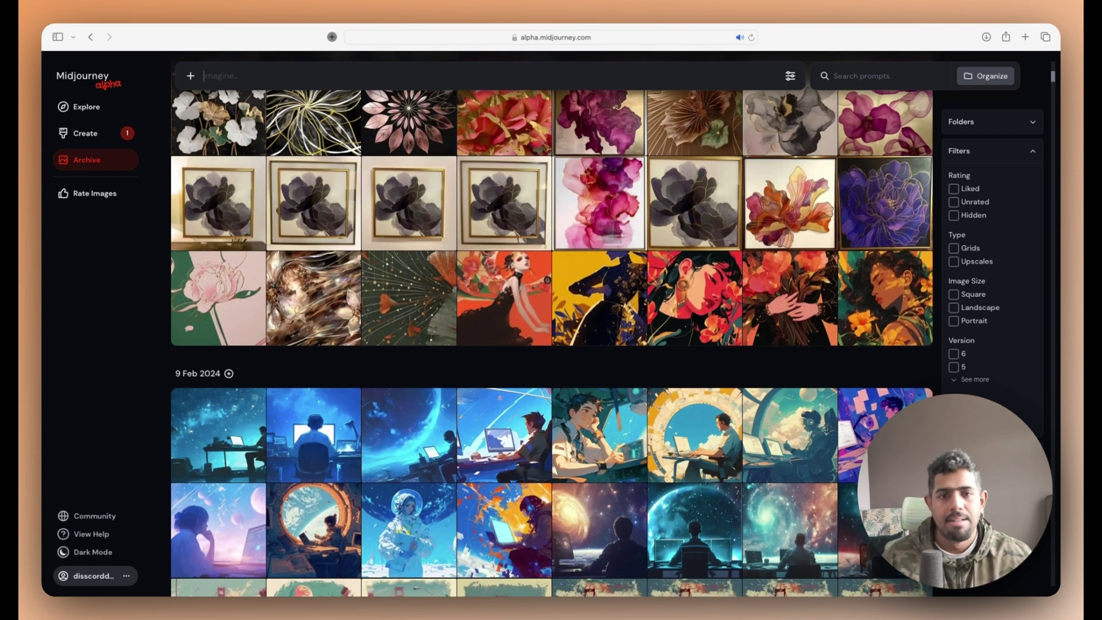
# On Rate Images, switch to light theme and back to dark, then skip the pair
pyautogui.click(98, 196)
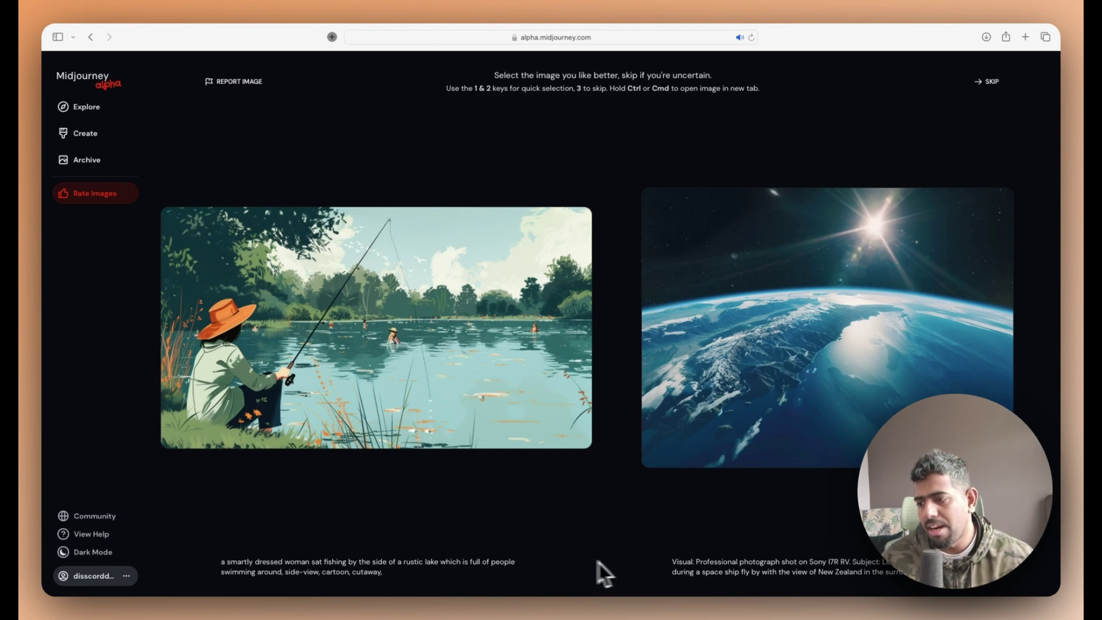
pyautogui.click(85, 552)
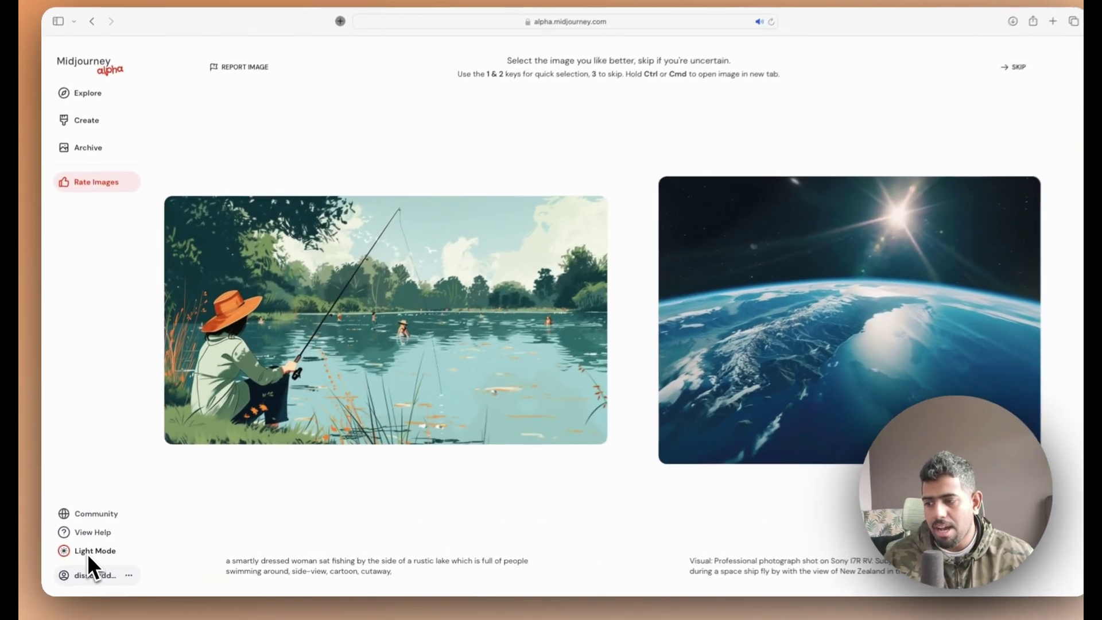
pyautogui.click(86, 552)
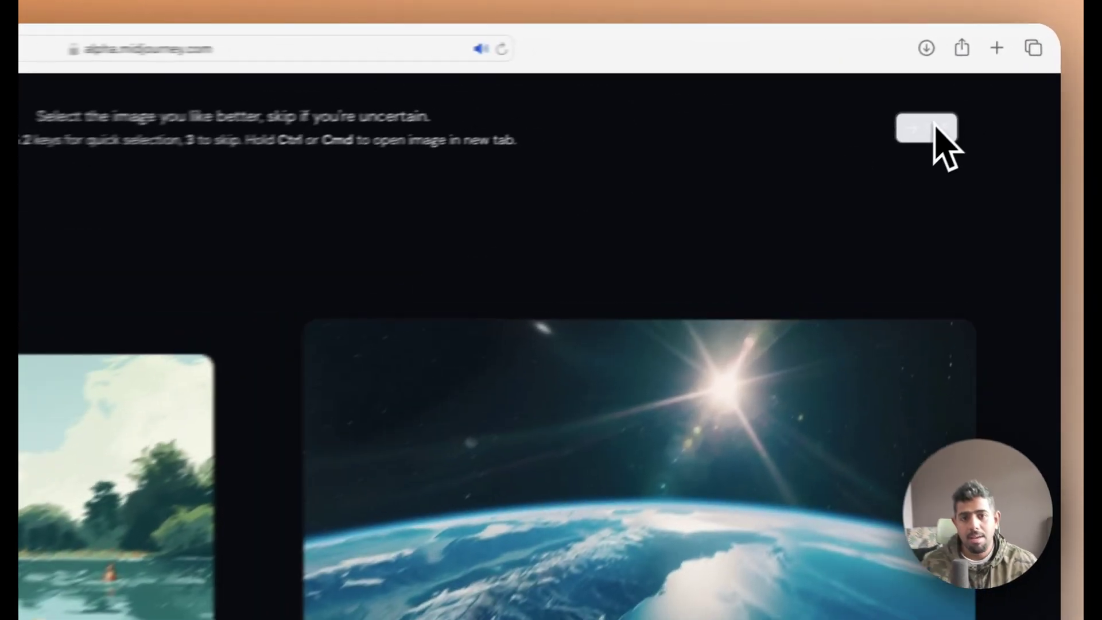
pyautogui.click(982, 82)
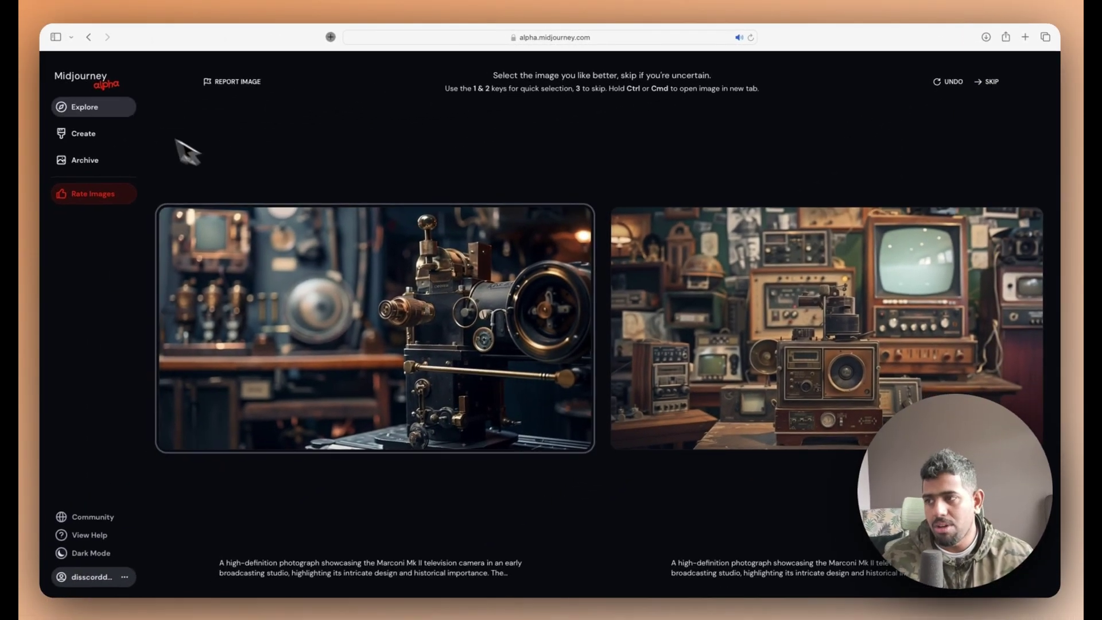
# Show a randomized set of community images in the Explore gallery
pyautogui.click(81, 111)
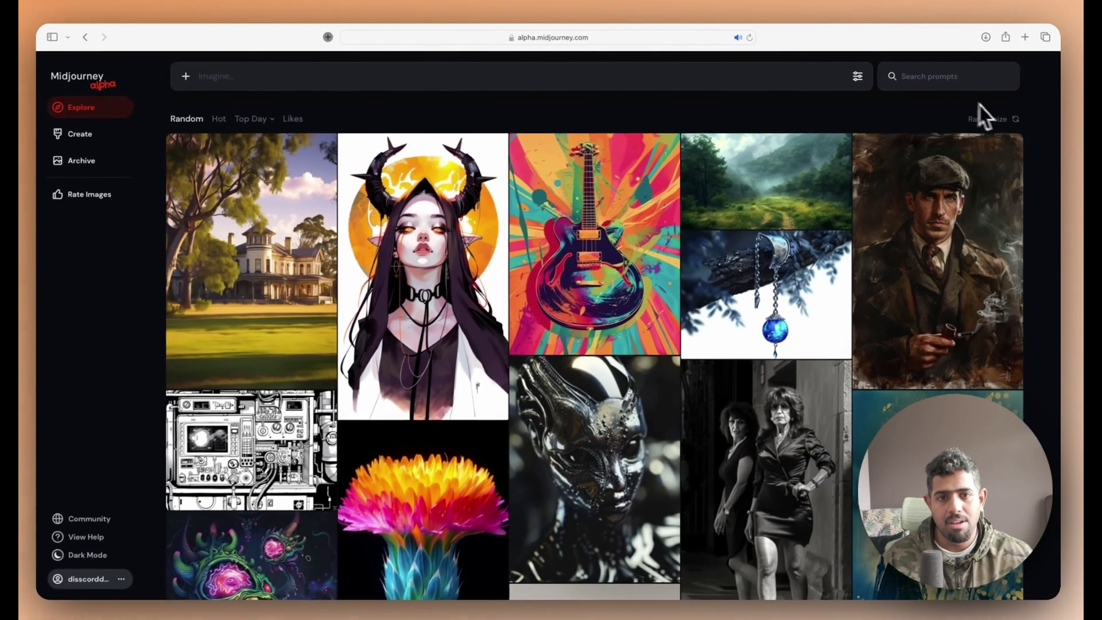
pyautogui.click(976, 211)
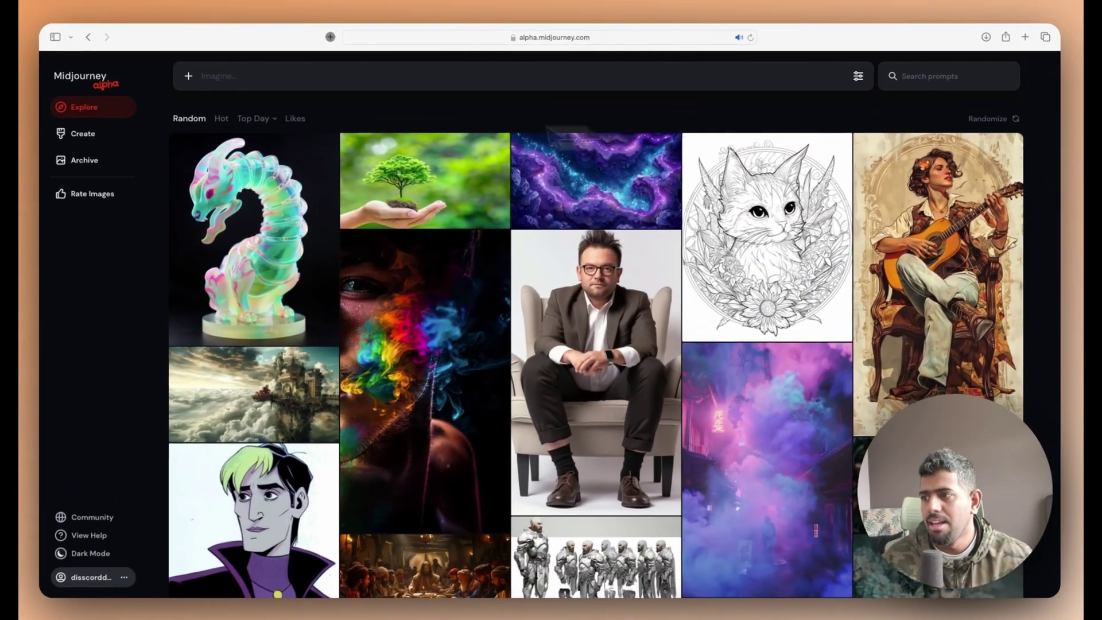
pyautogui.scroll(-10, 627, 258)
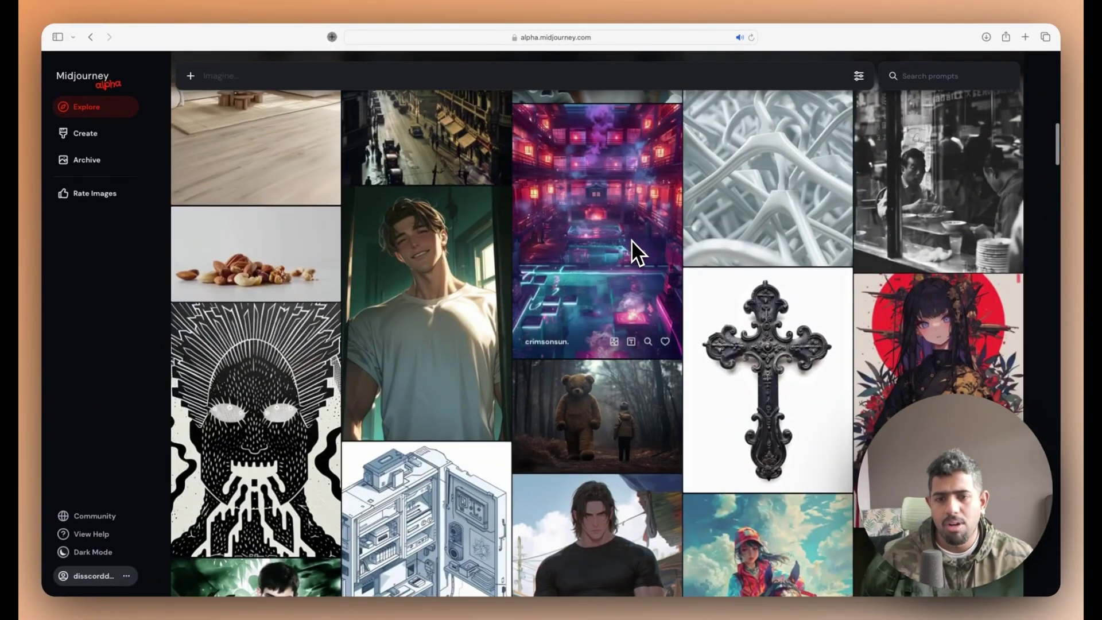
pyautogui.scroll(10, 631, 240)
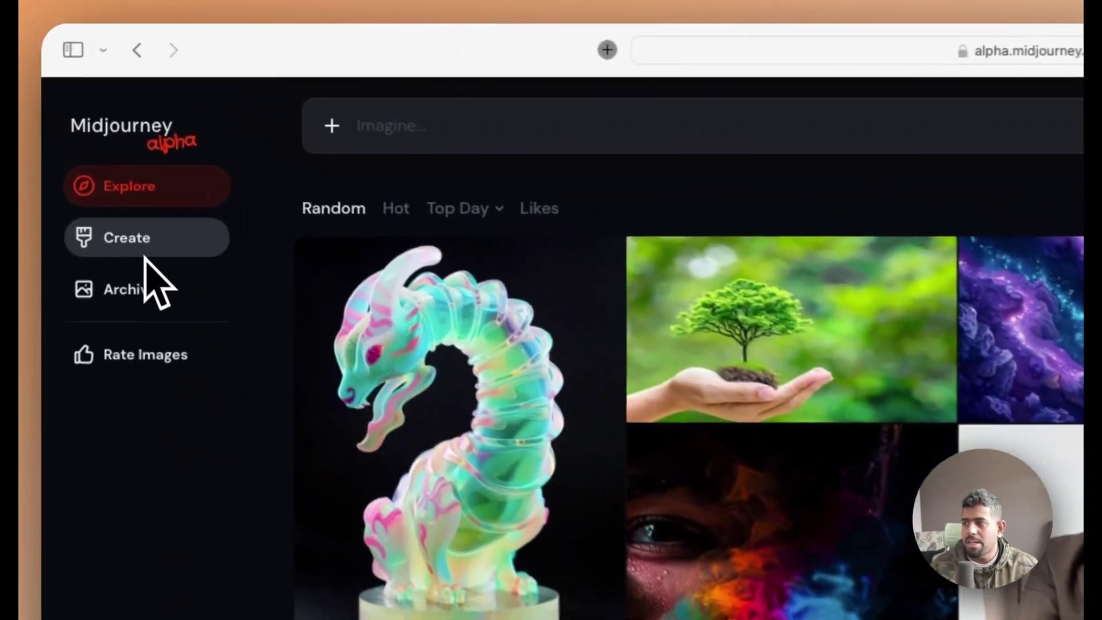
# Open today's first blade silhouette full-size from Create and browse all four images
pyautogui.click(108, 188)
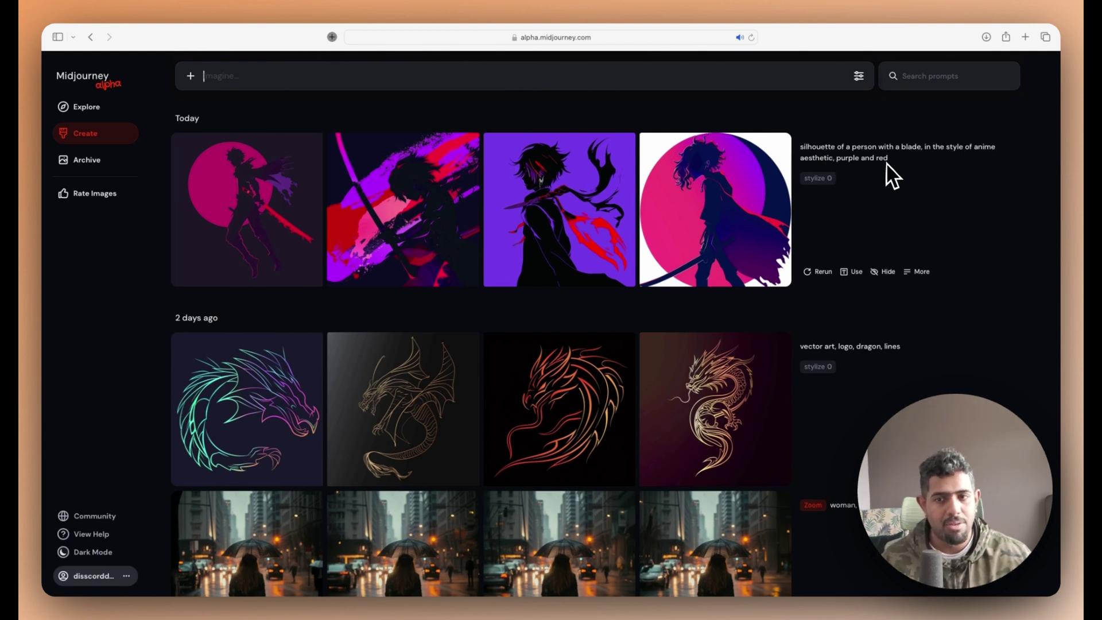
pyautogui.click(296, 182)
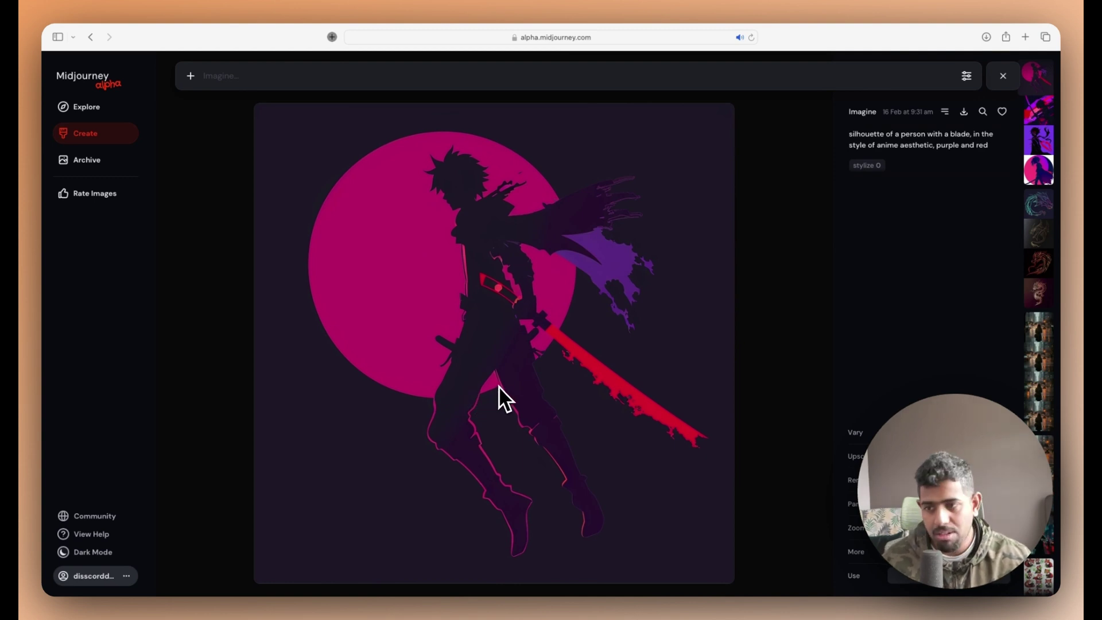
pyautogui.press('Right')
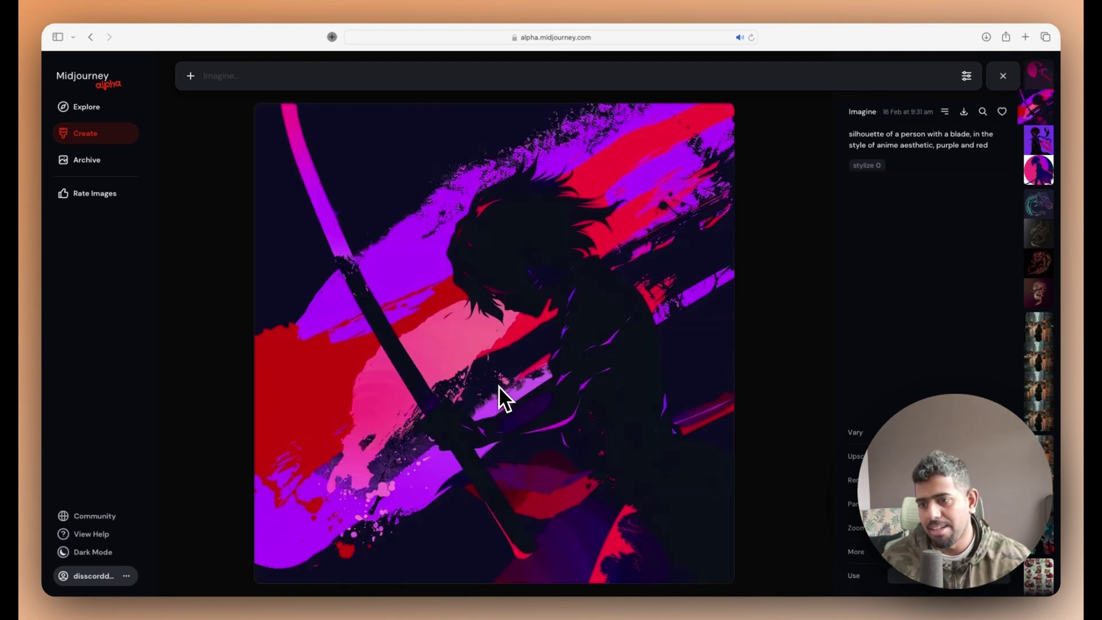
pyautogui.press('Right')
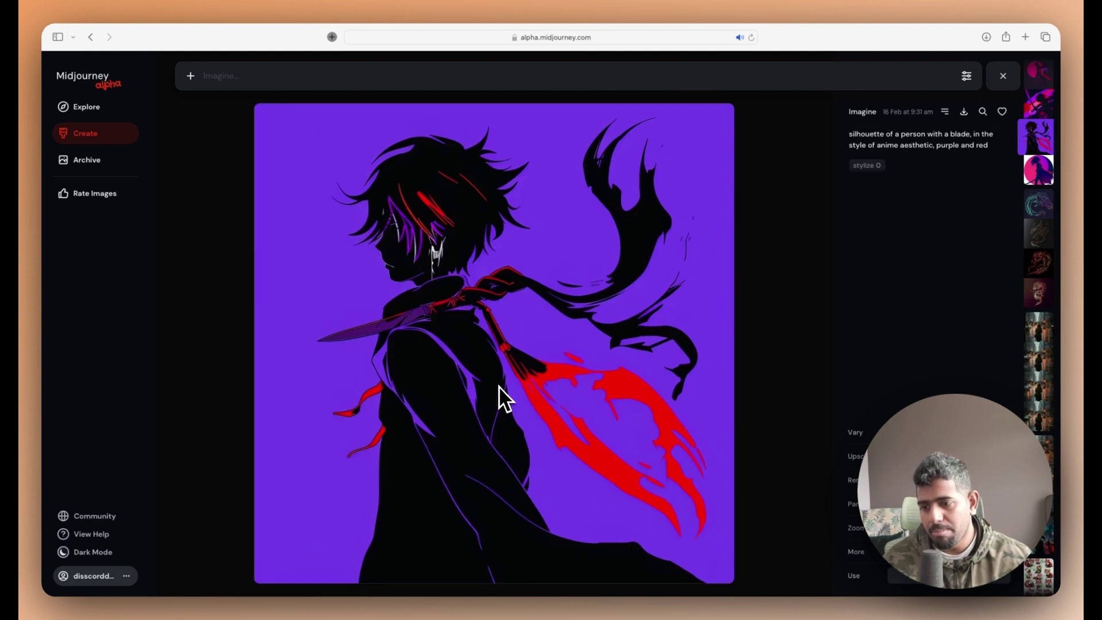
pyautogui.press('Right')
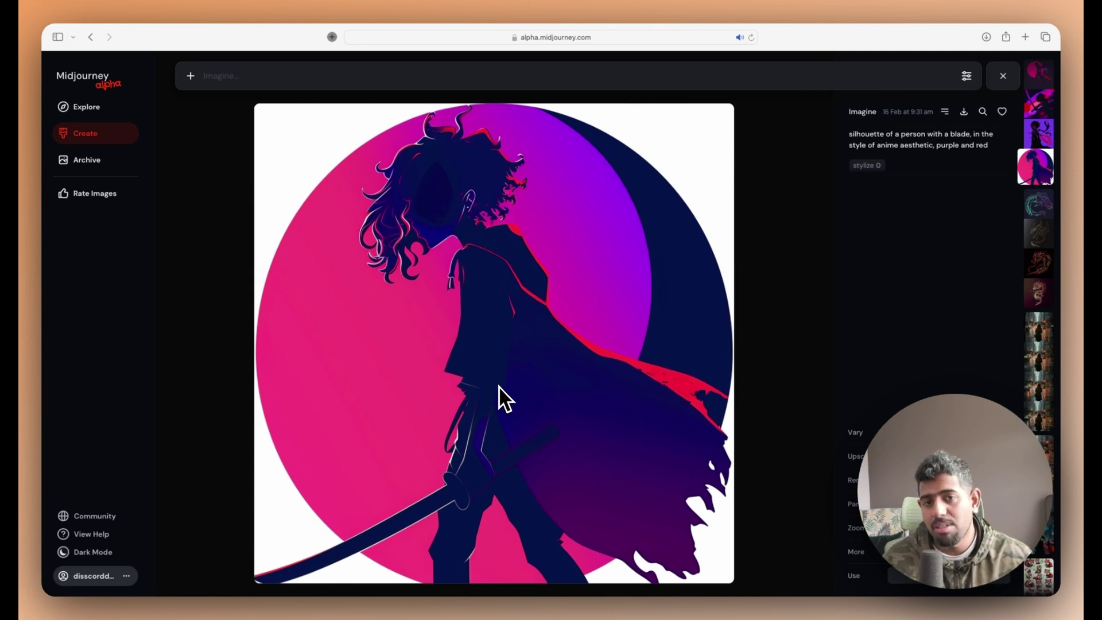
pyautogui.press('Left')
pyautogui.press('Left')
pyautogui.press('Left')
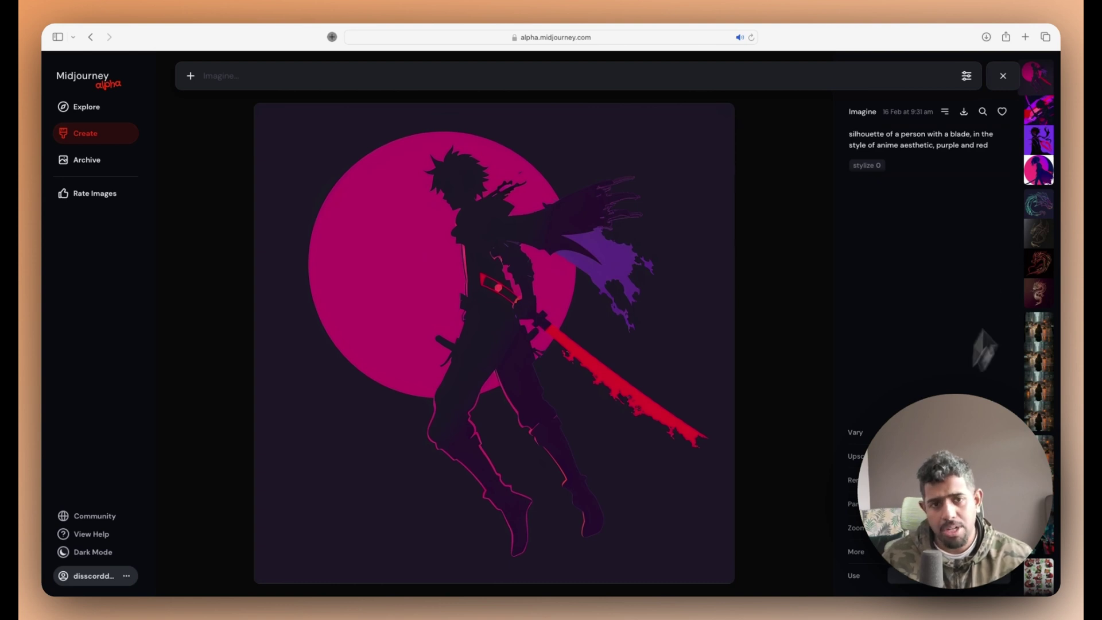
pyautogui.click(1038, 138)
pyautogui.scroll(-5, 1039, 359)
pyautogui.scroll(6, 1040, 361)
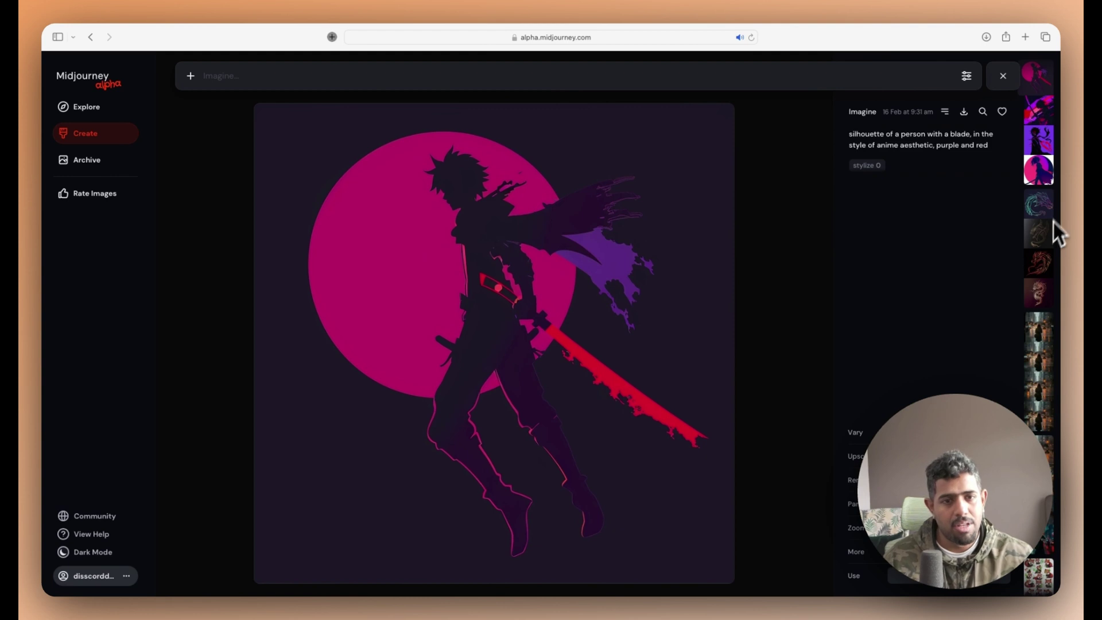
pyautogui.scroll(-4, 1045, 243)
pyautogui.scroll(2, 1045, 242)
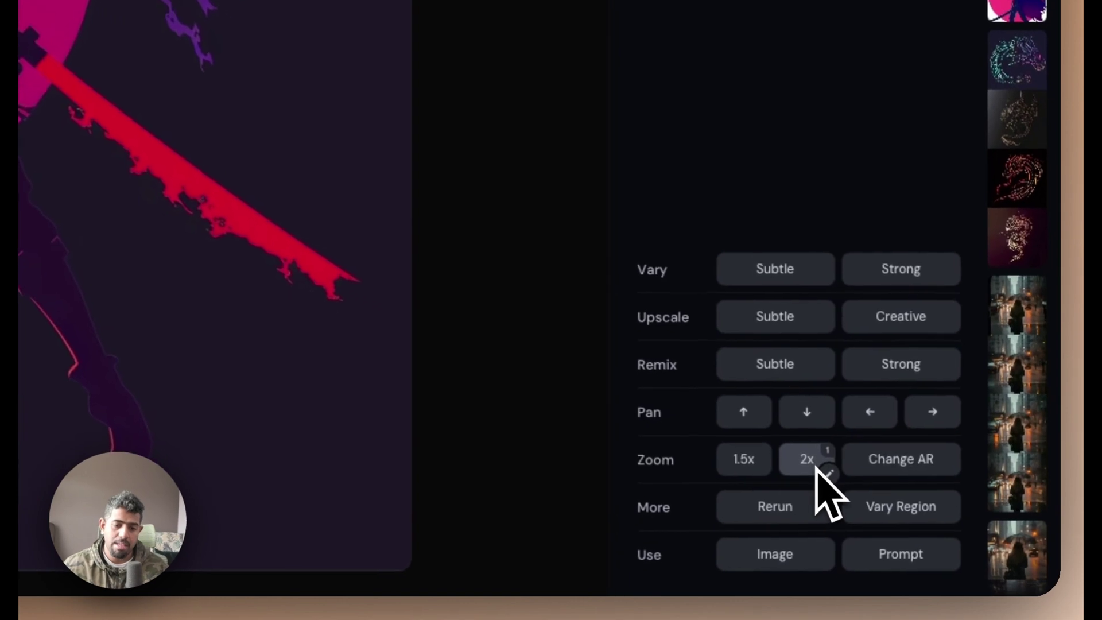
# Zoom the silhouette out 2x, then load the first original silhouette's prompt into the Imagine bar
pyautogui.click(937, 532)
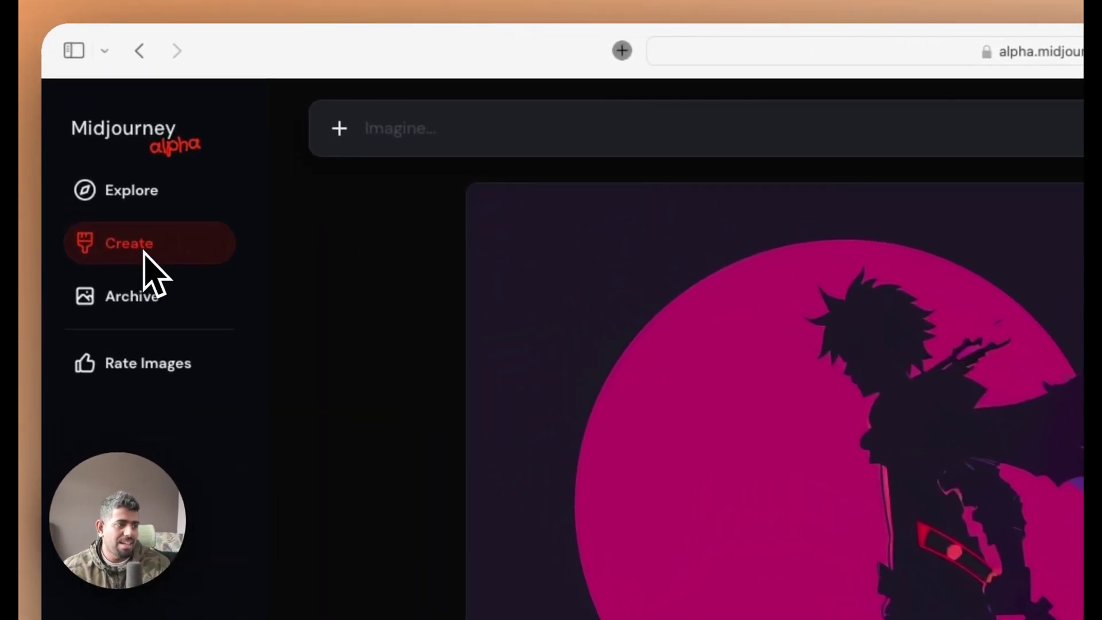
pyautogui.click(137, 198)
pyautogui.click(129, 248)
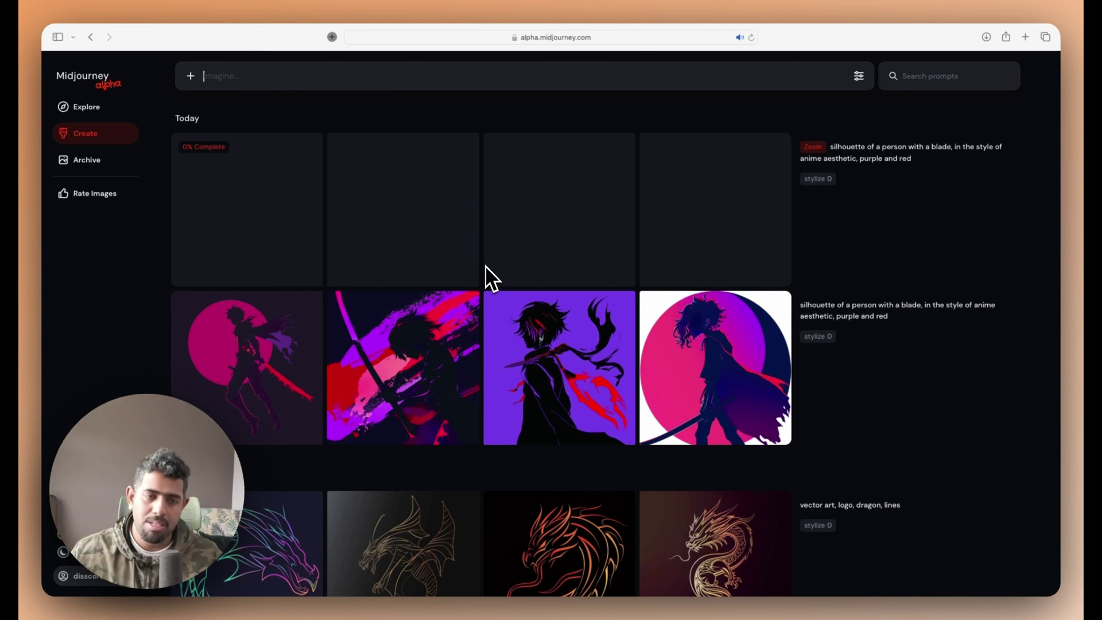
pyautogui.click(272, 346)
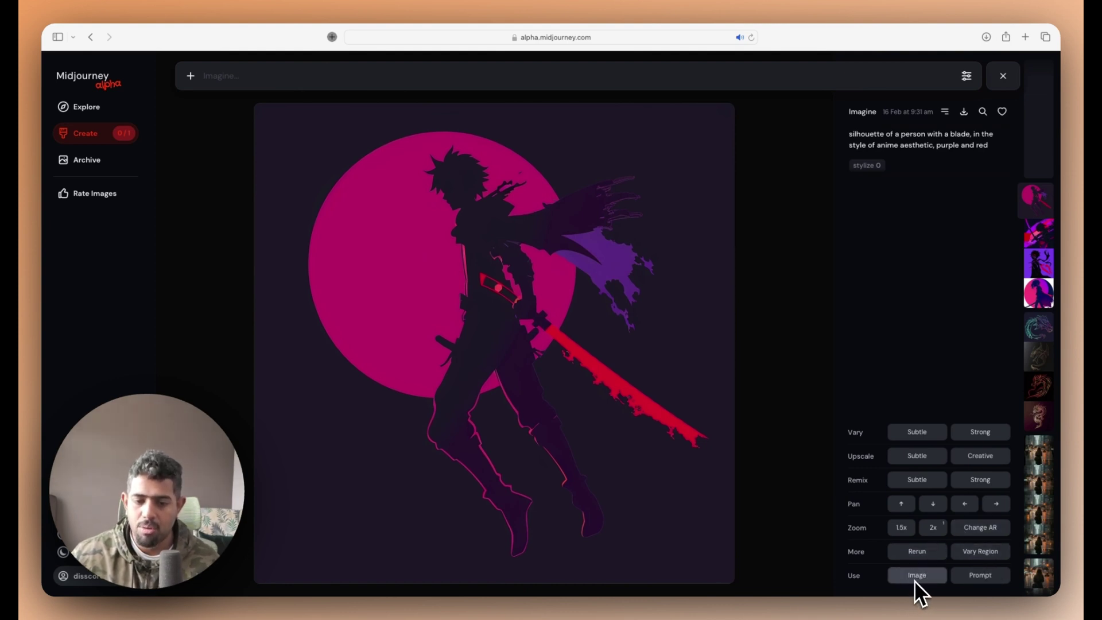
pyautogui.click(979, 575)
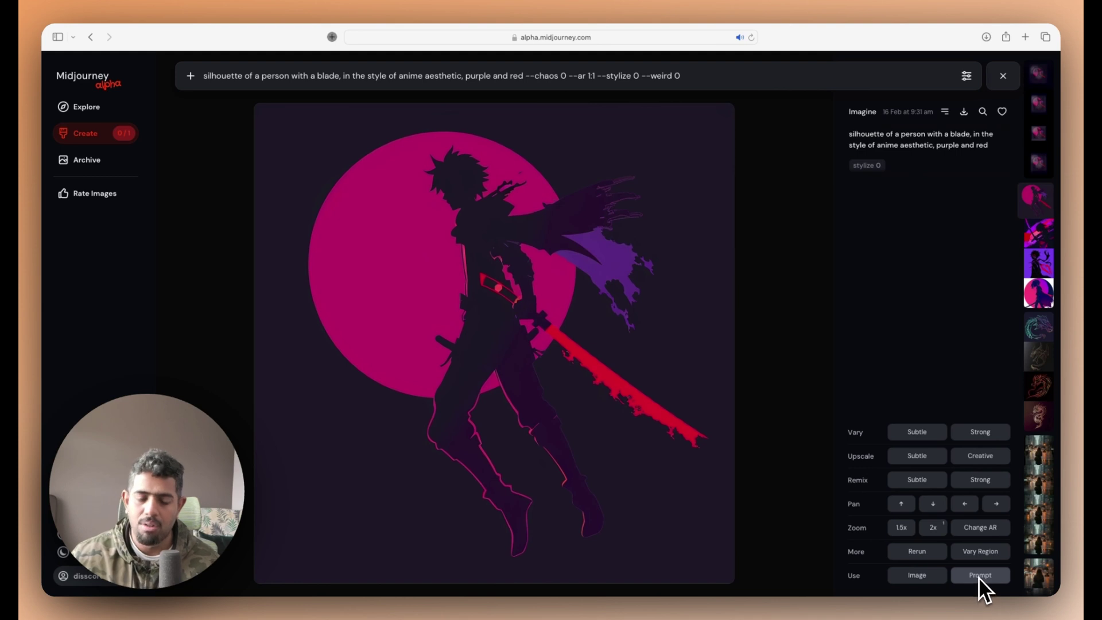
# Submit a subtle remix of the zoomed-out silhouette with ,"BATTLEGROUND" appended to the prompt
pyautogui.press('Escape')
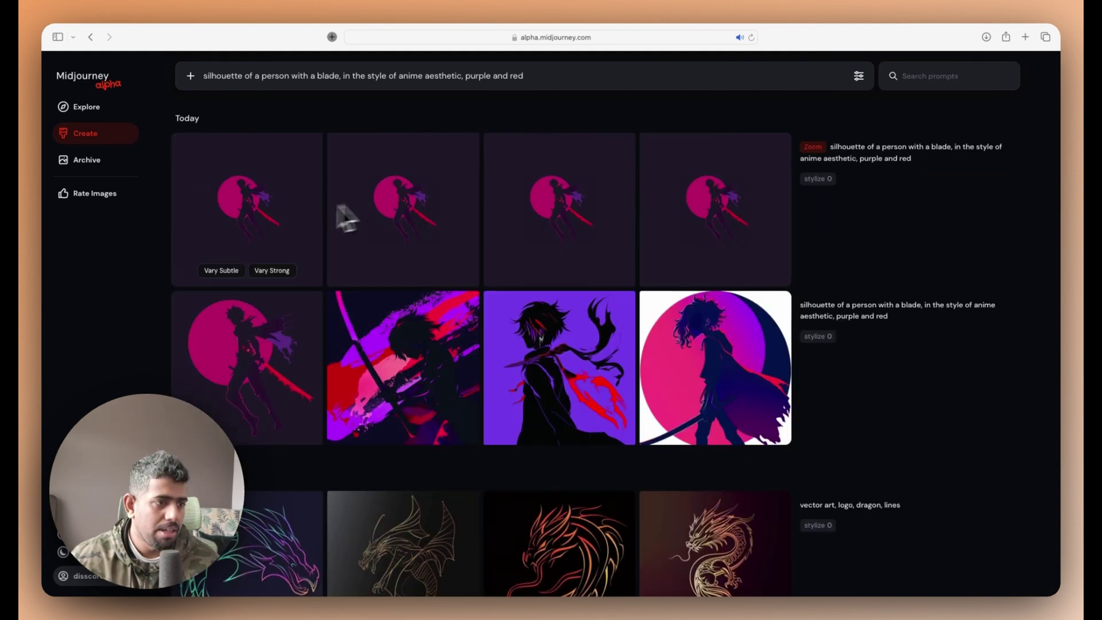
pyautogui.click(339, 210)
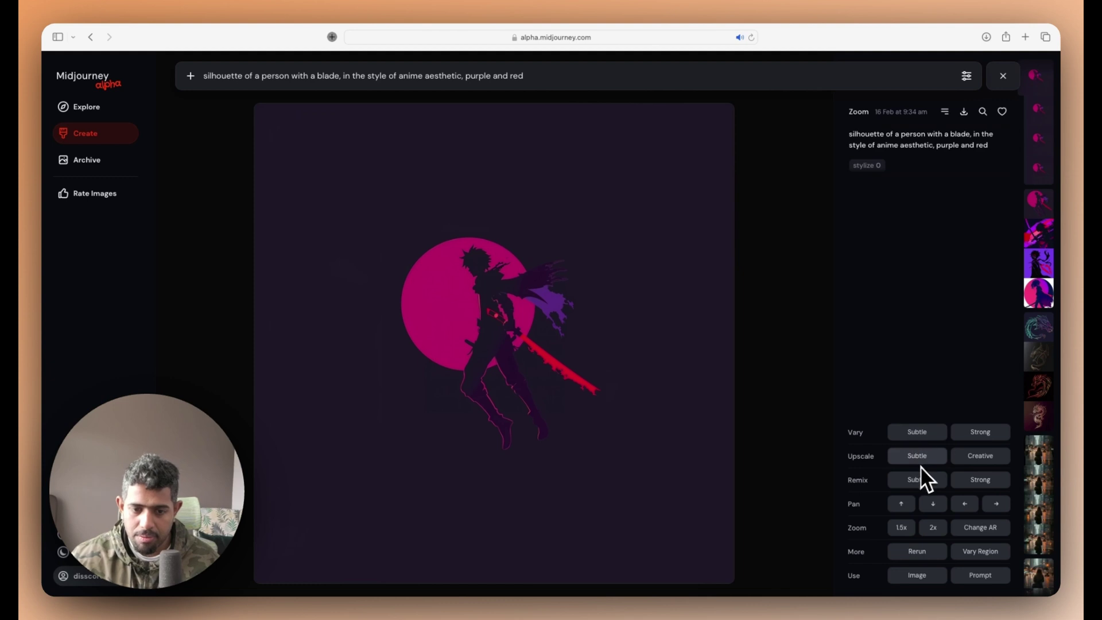
pyautogui.click(931, 481)
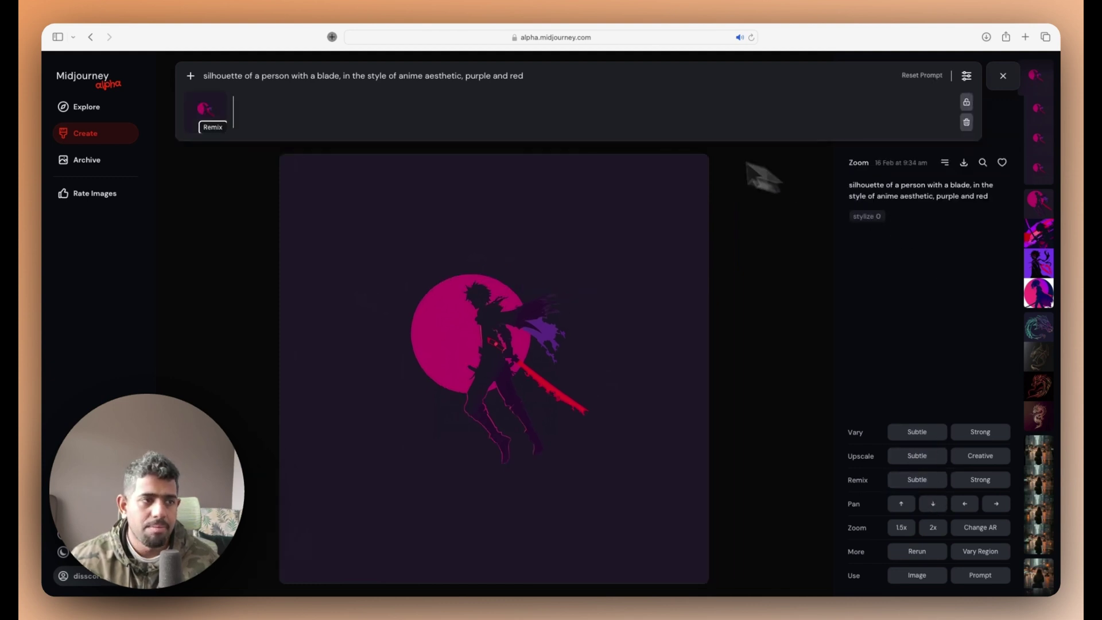
pyautogui.click(576, 74)
pyautogui.write('," BATTLEGROUND')
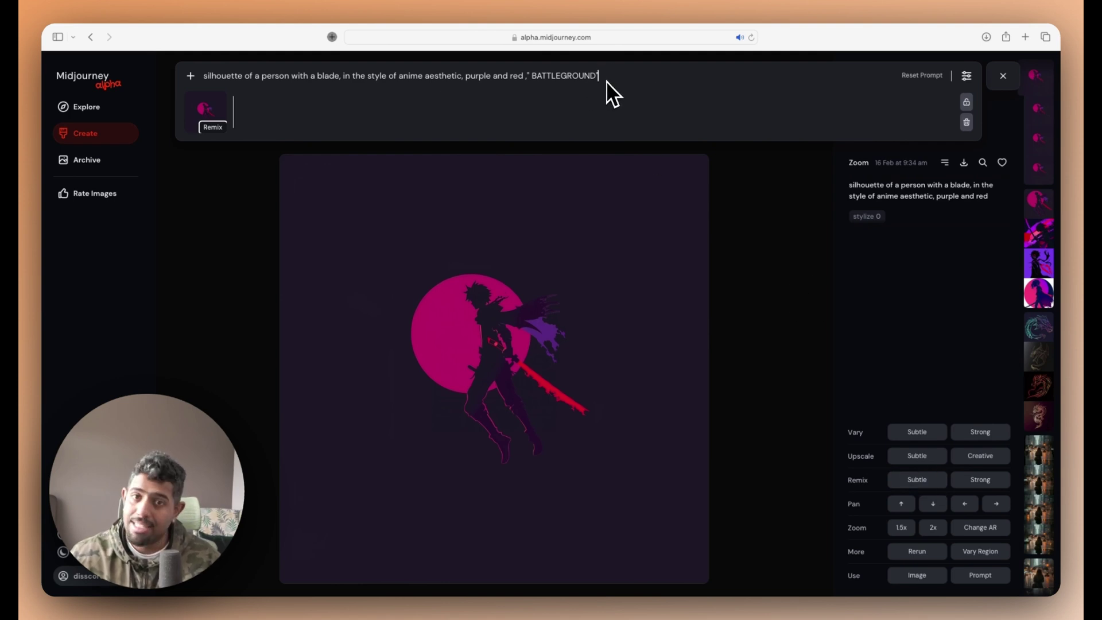
pyautogui.press('Return')
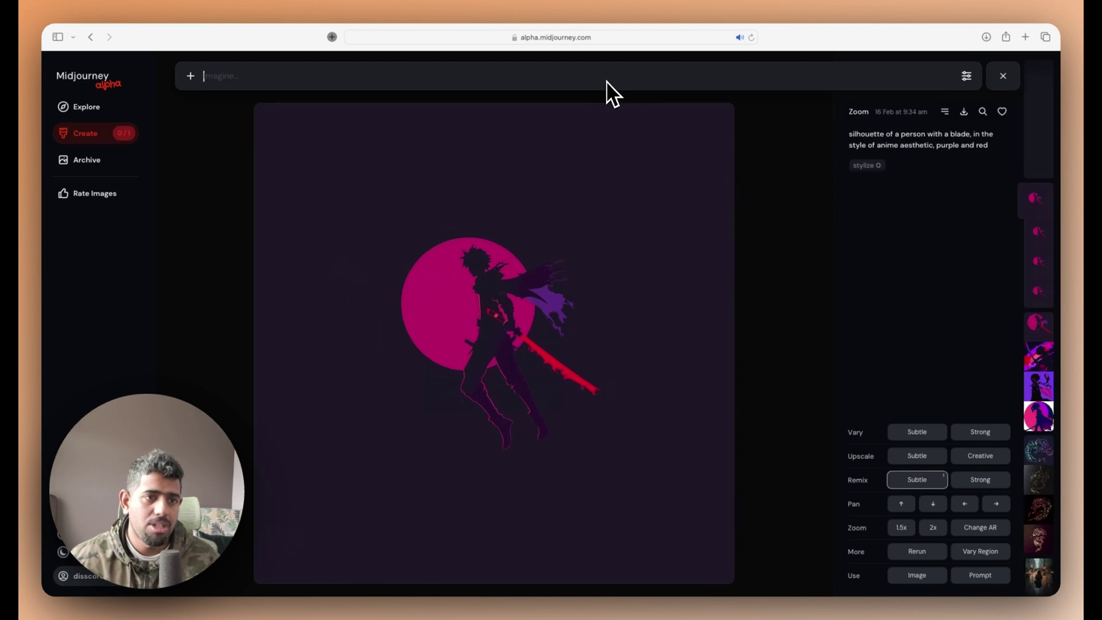
# Submit a strong remix of the same zoomed-out silhouette
pyautogui.click(92, 133)
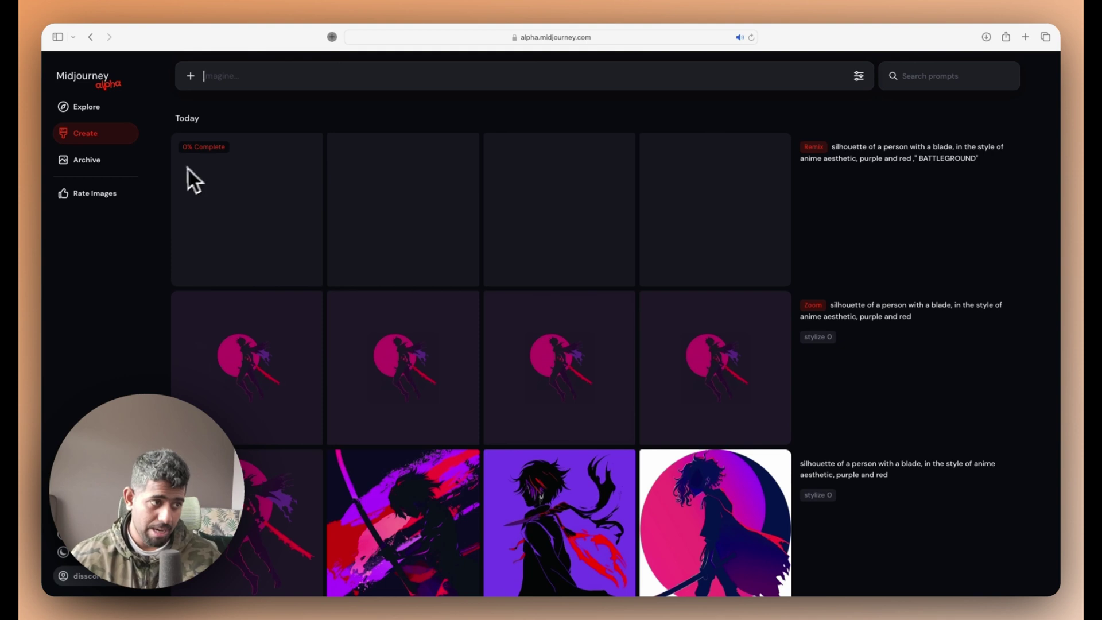
pyautogui.click(284, 359)
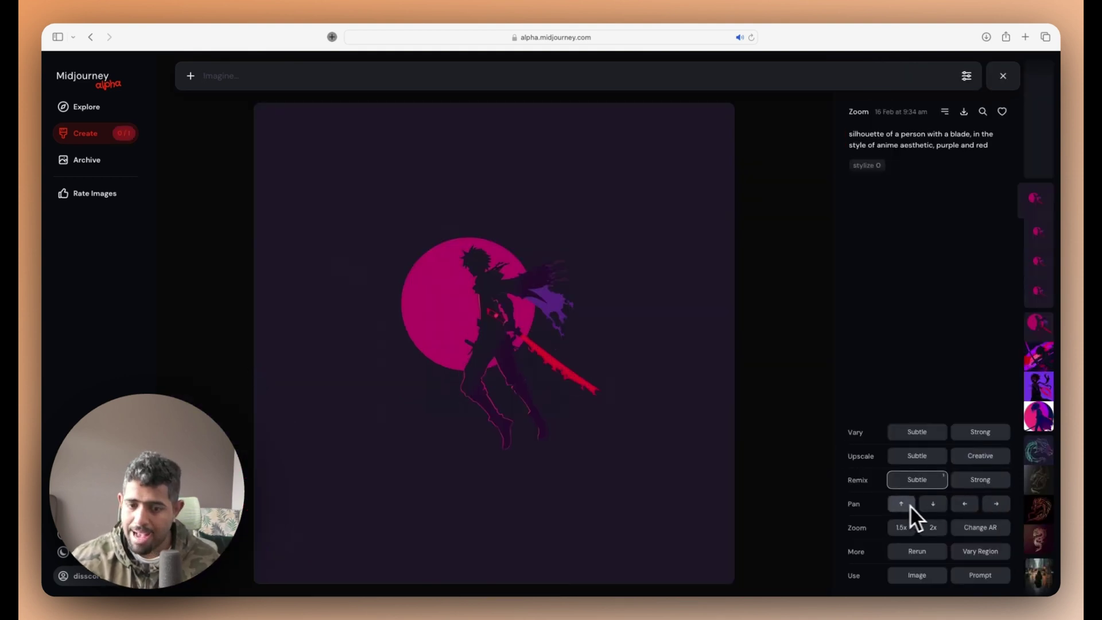
pyautogui.click(981, 480)
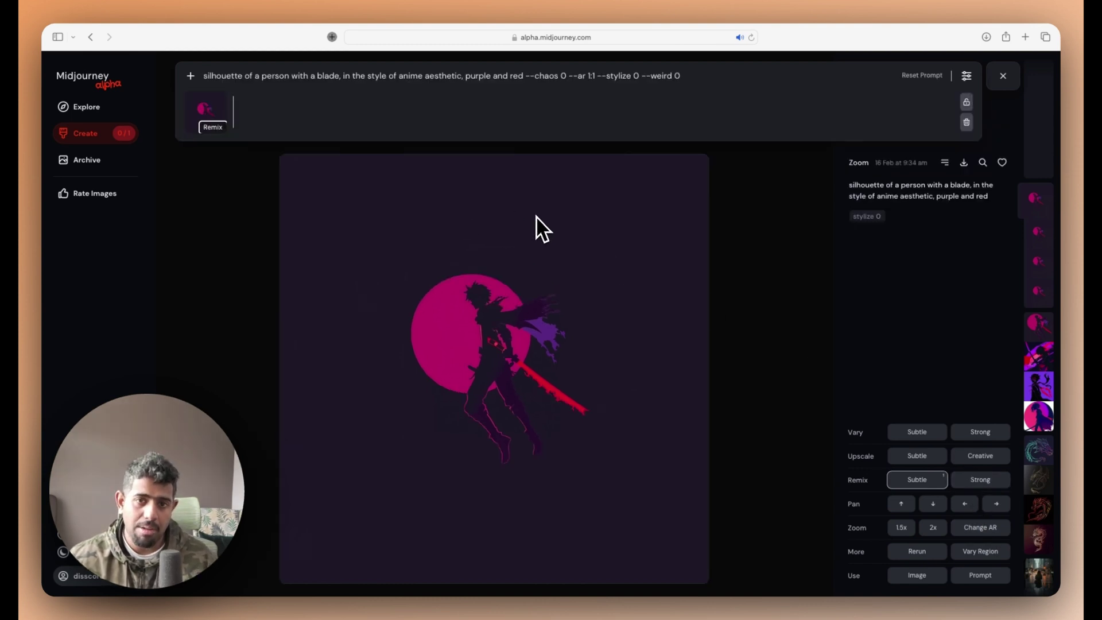
pyautogui.press('Return')
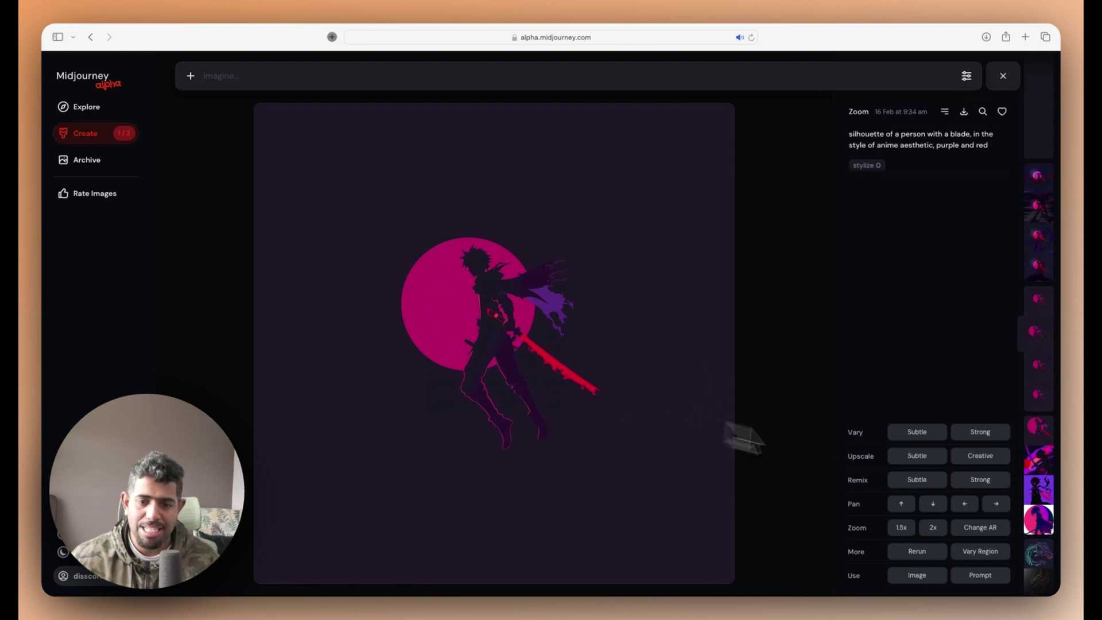
# Vary Region over the empty area below the silhouette, adding ,"BATTLEGROUND" to the prompt
pyautogui.click(969, 556)
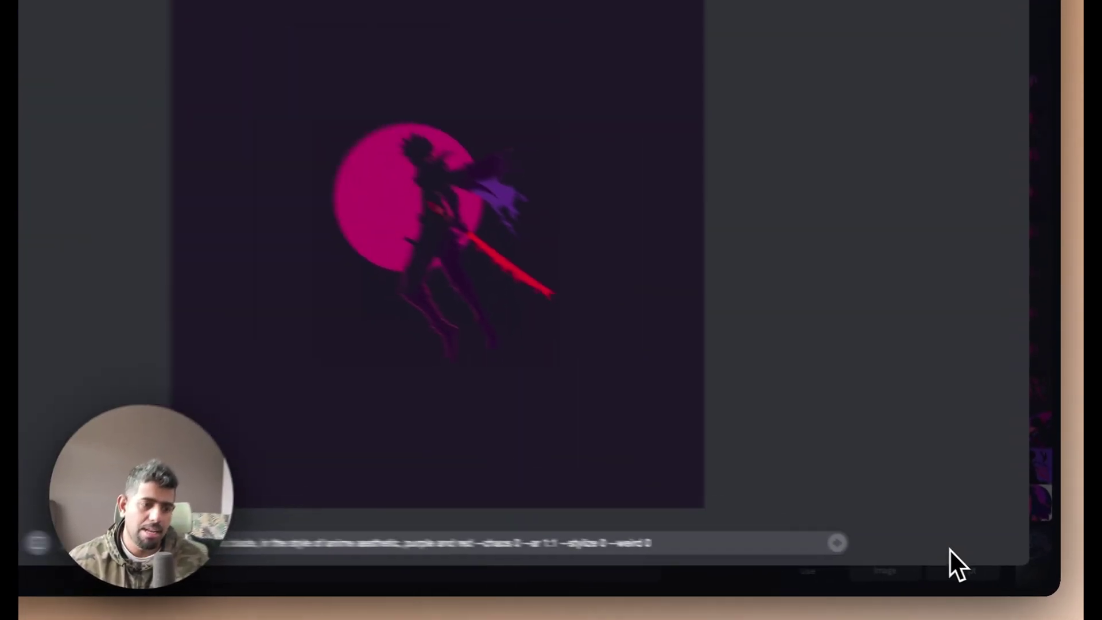
pyautogui.moveTo(226, 361); pyautogui.dragTo(687, 459)
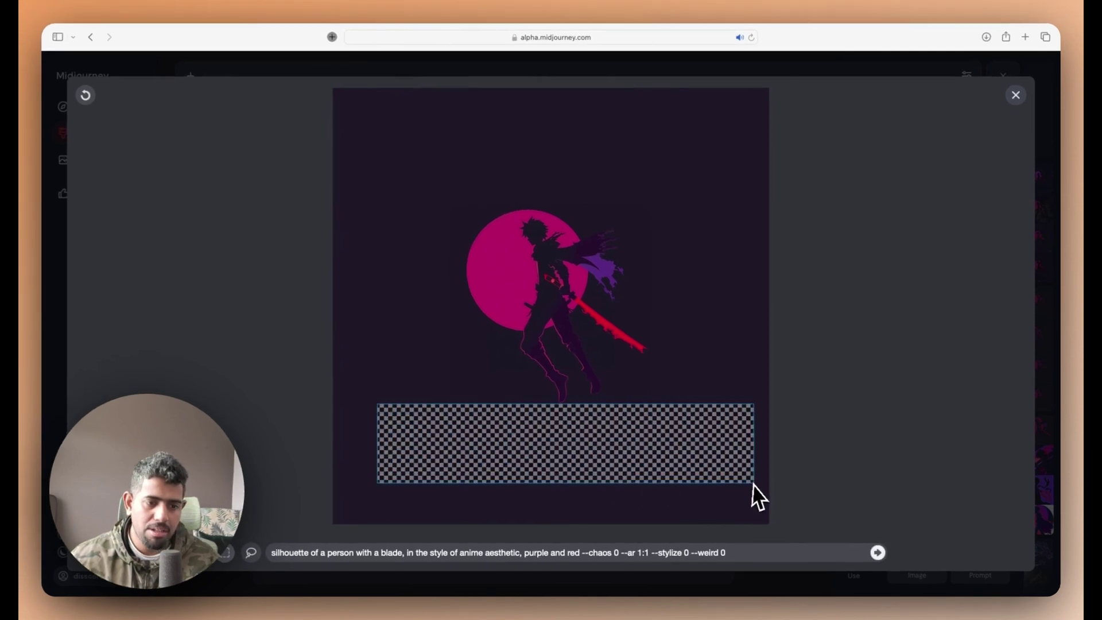
pyautogui.moveTo(752, 484); pyautogui.dragTo(754, 502)
pyautogui.write(',"BATTLE')
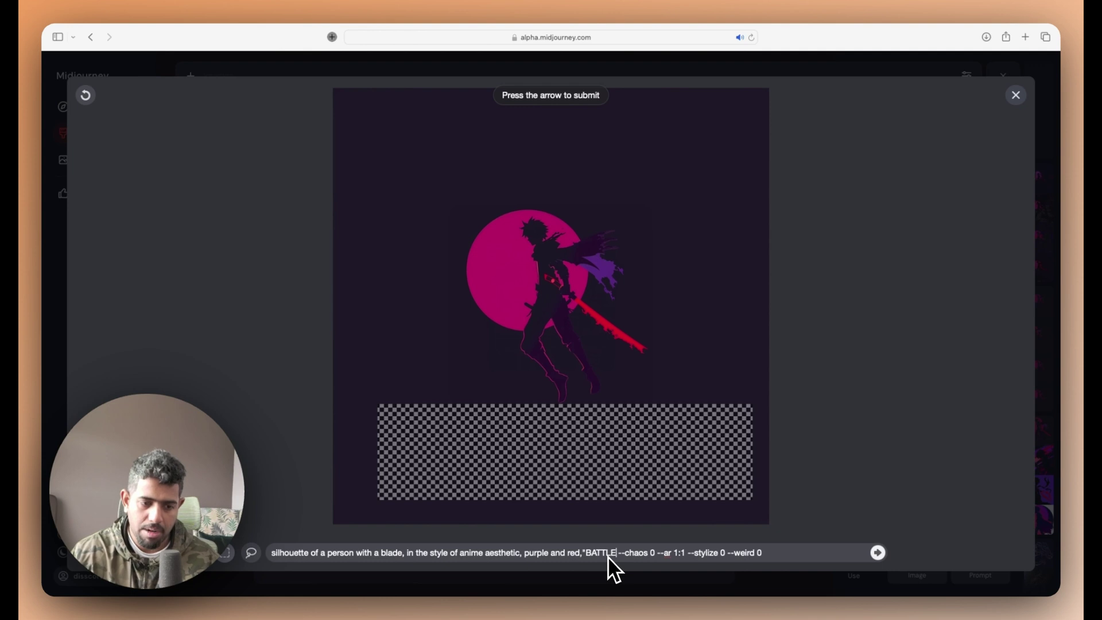
pyautogui.write('GROUND"')
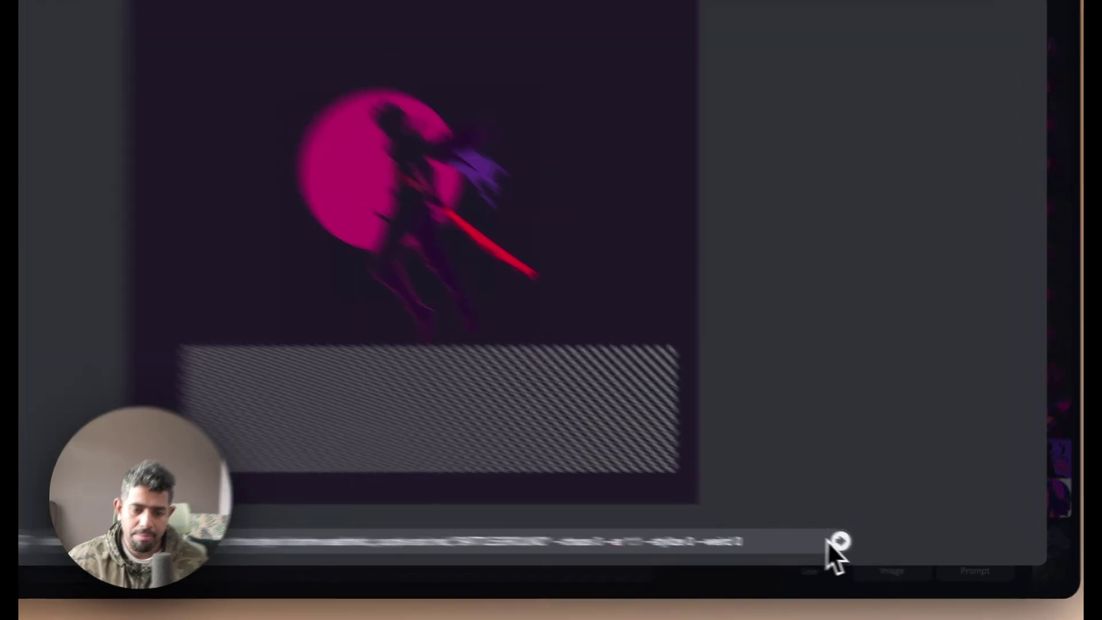
pyautogui.click(878, 553)
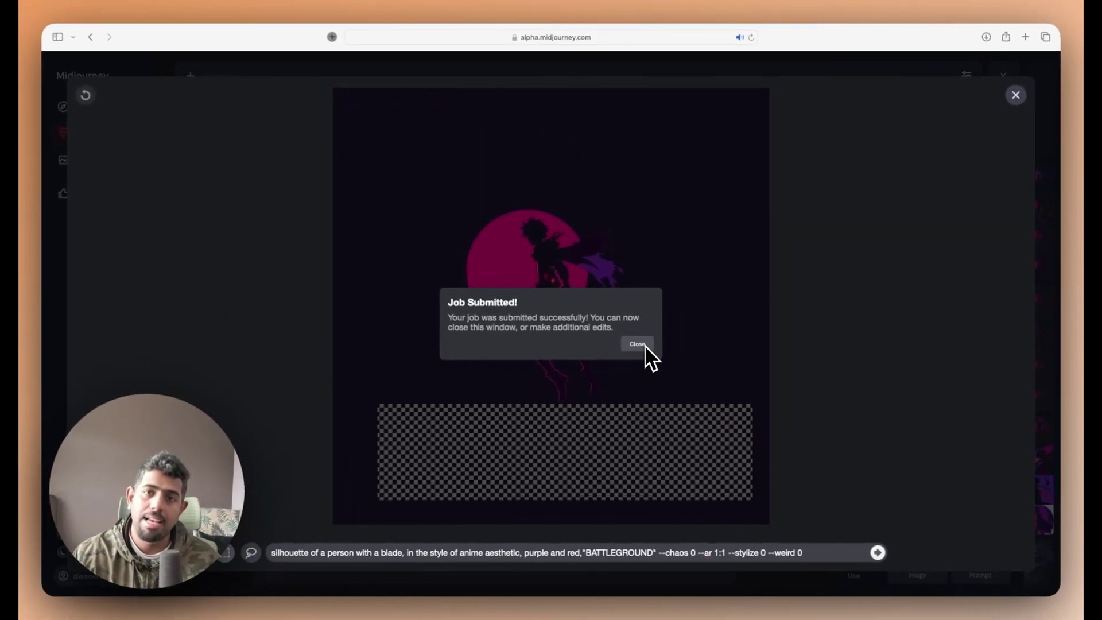
# Dismiss the confirmation, close the region editor and return to the Create feed
pyautogui.click(645, 346)
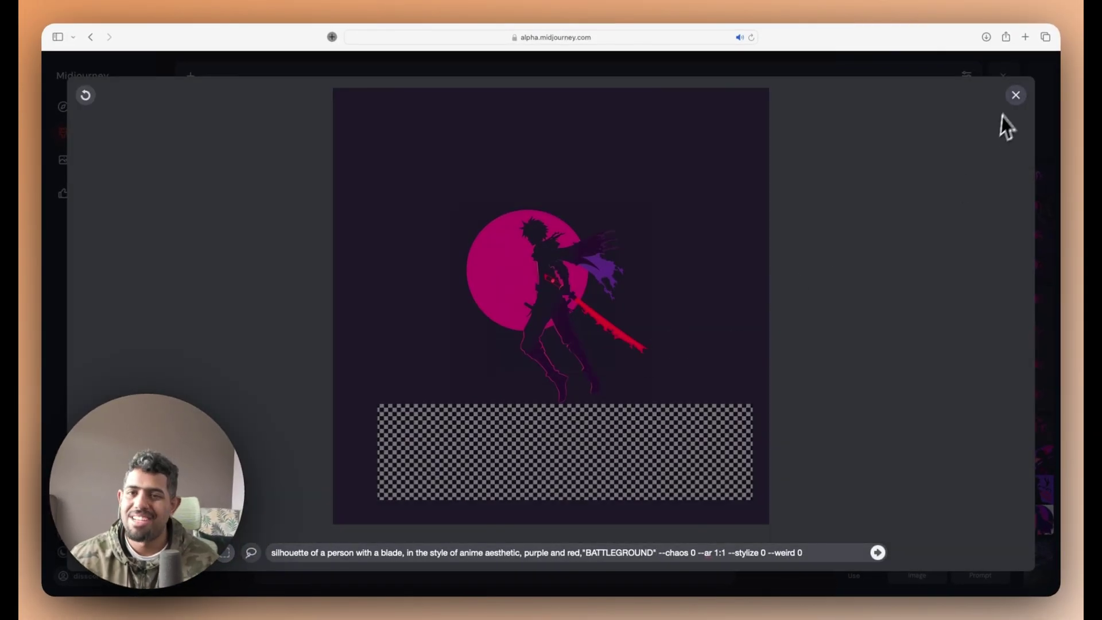
pyautogui.click(1015, 95)
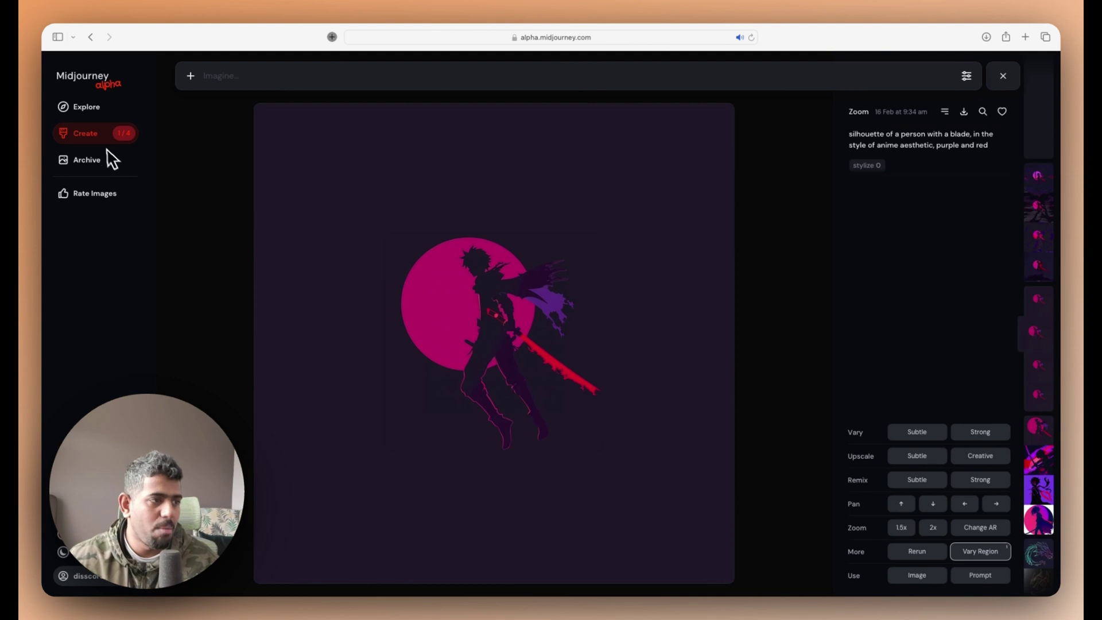
pyautogui.click(83, 132)
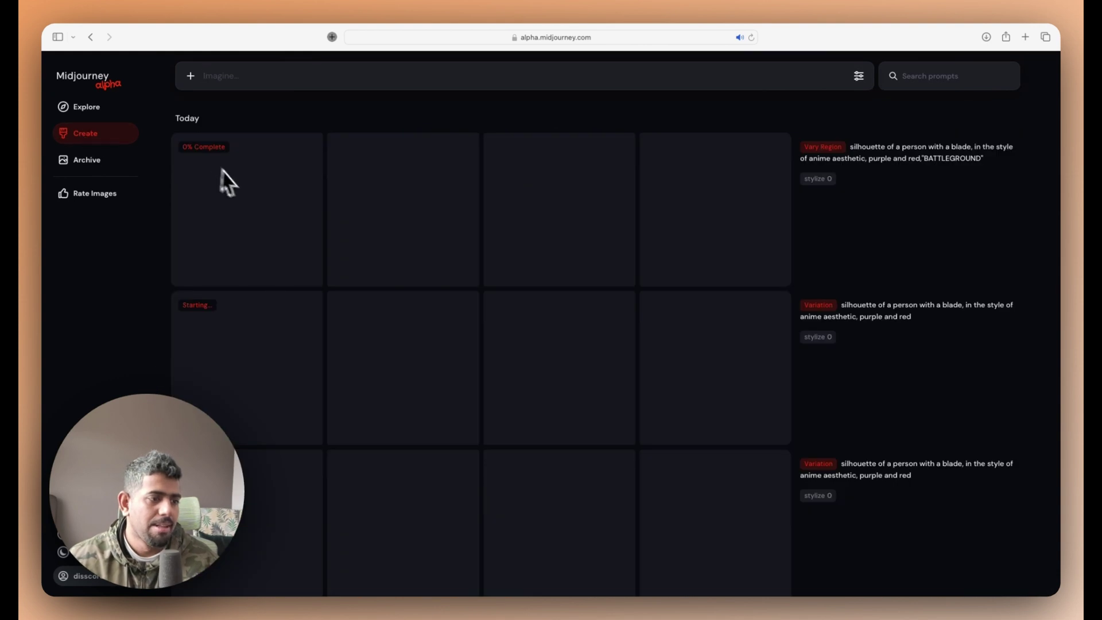
# Browse the four finished BATTLEGROUND remix renders, showing the lettering beneath the silhouette
pyautogui.scroll(-1, 263, 303)
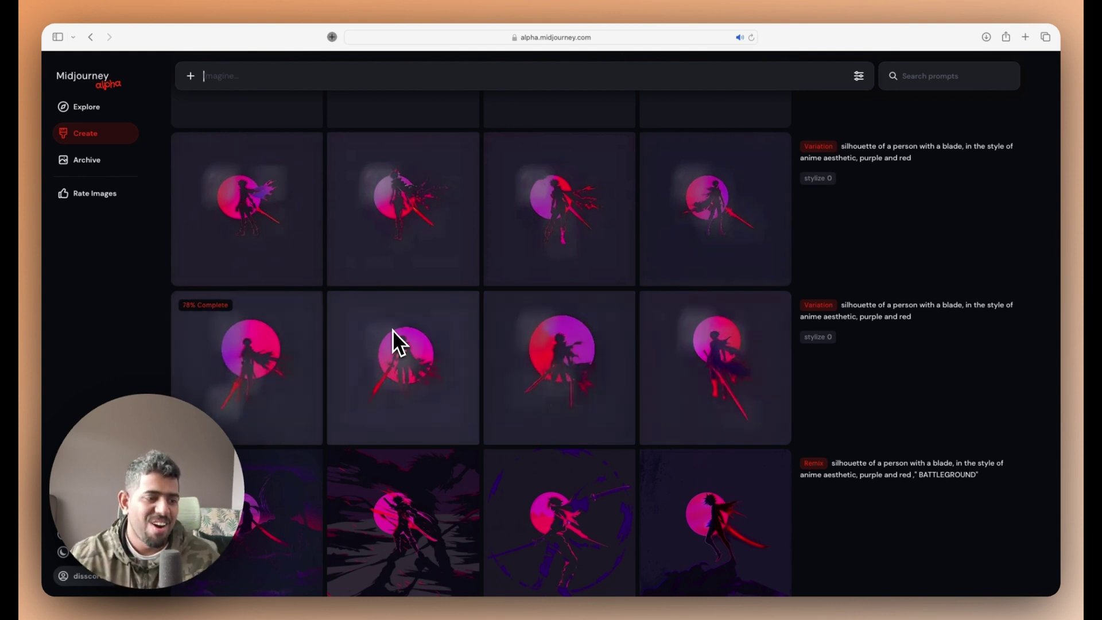
pyautogui.scroll(-5, 396, 332)
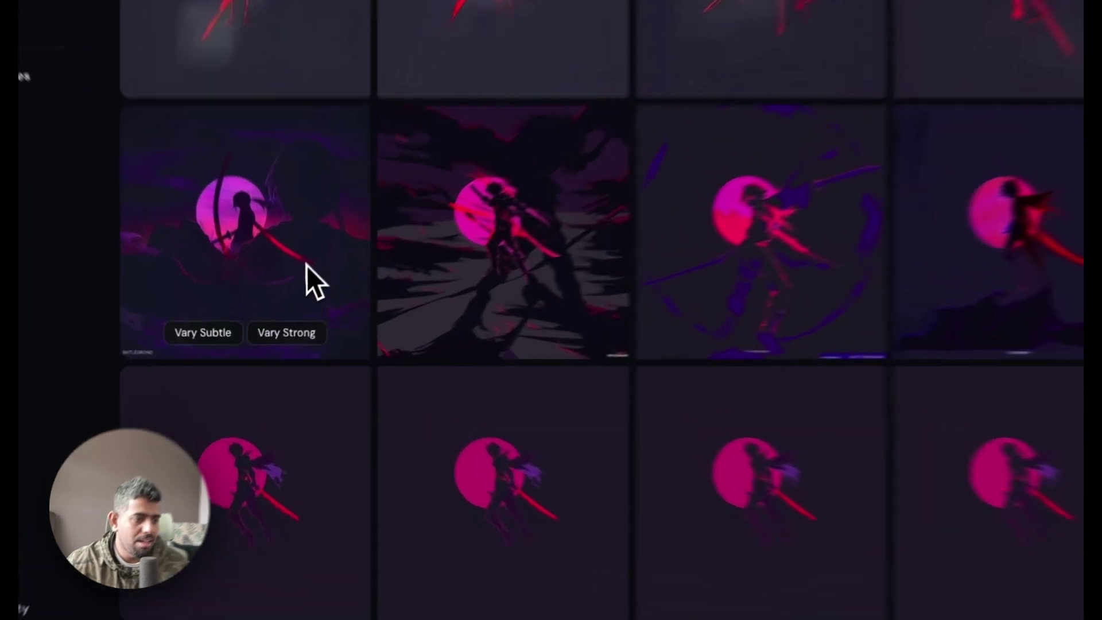
pyautogui.click(285, 317)
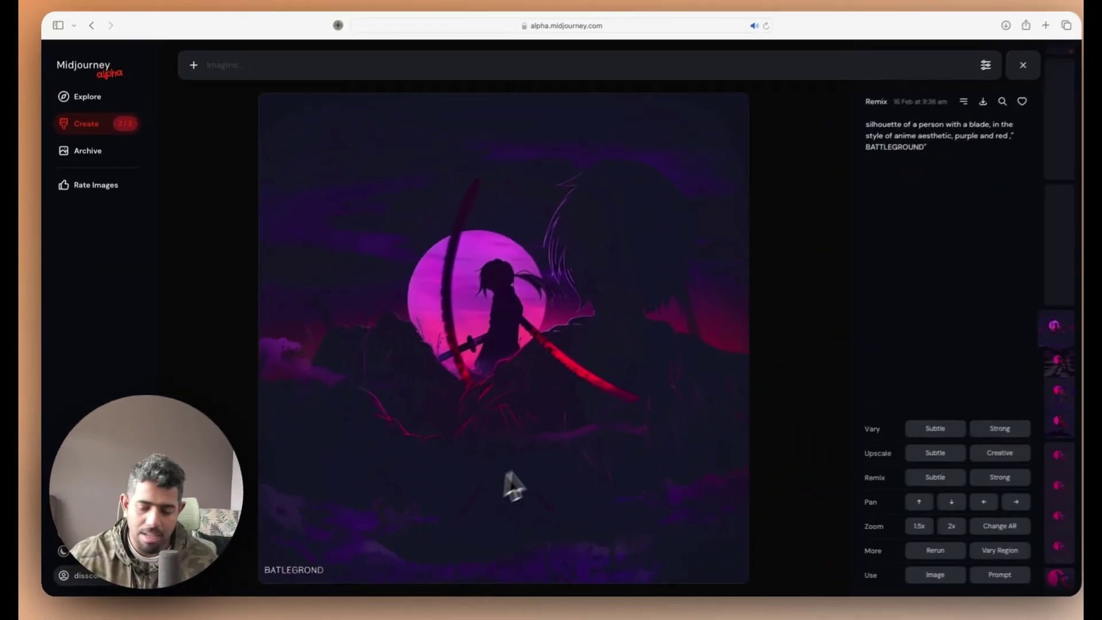
pyautogui.press('Right')
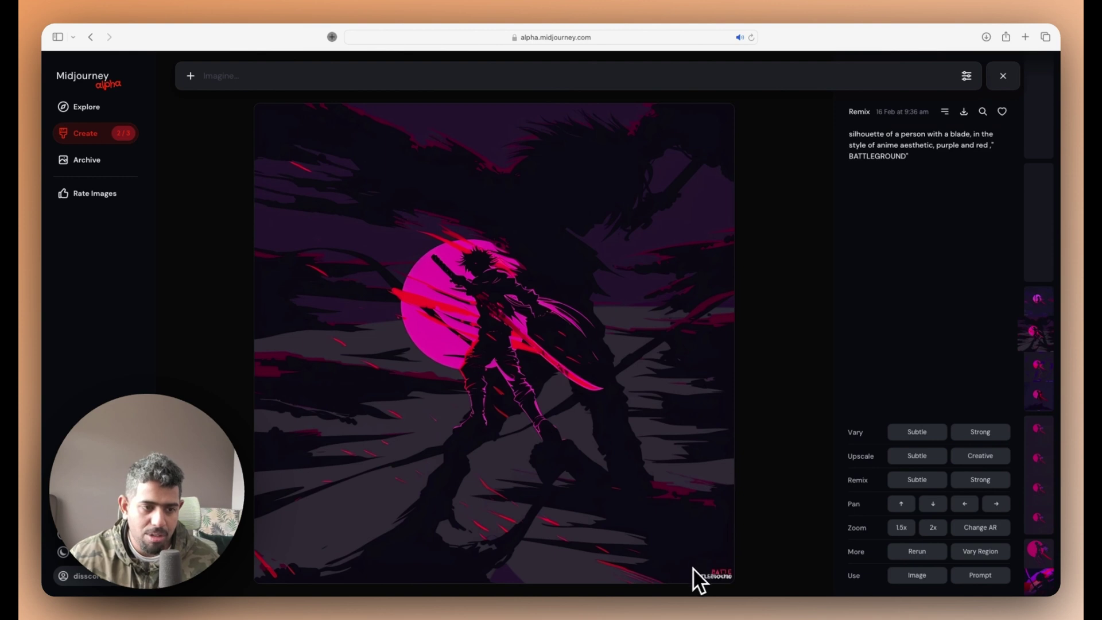
pyautogui.press('Right')
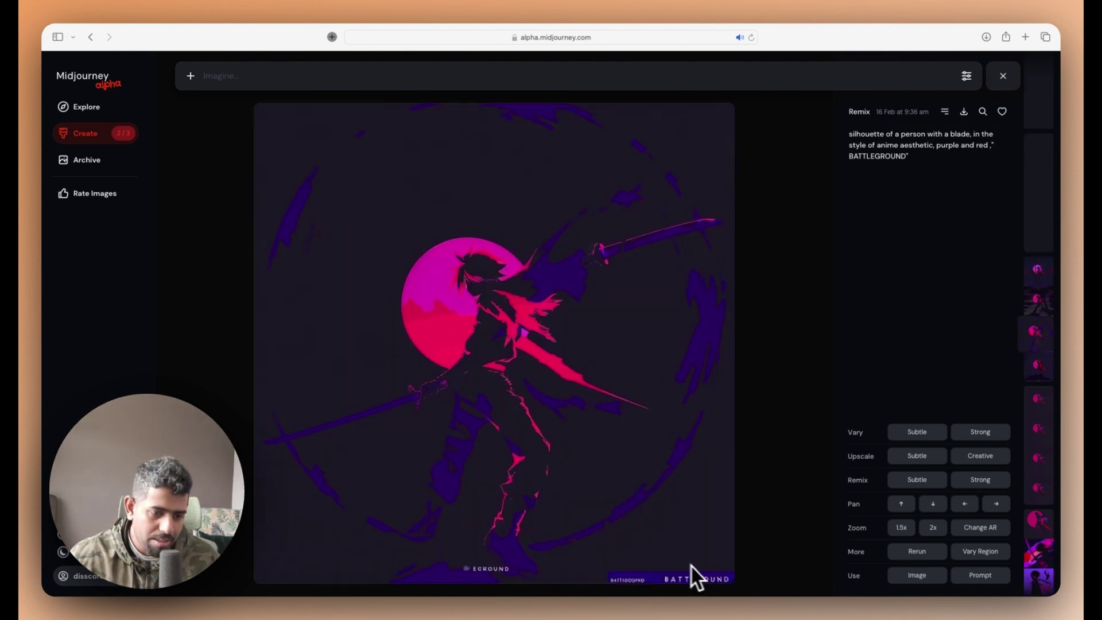
pyautogui.press('Right')
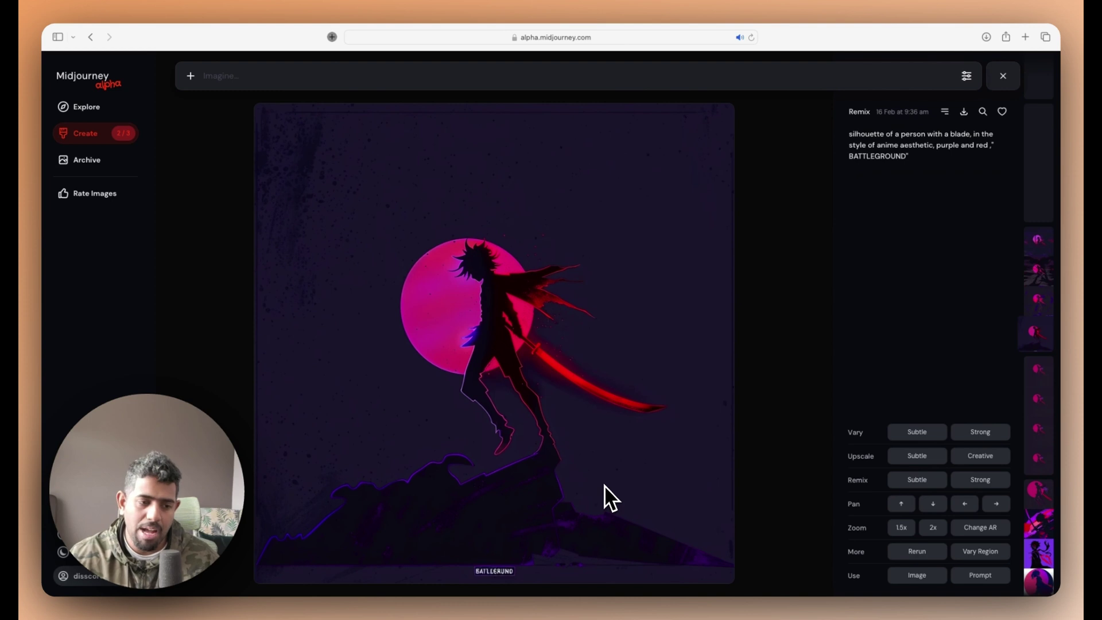
pyautogui.press('Right')
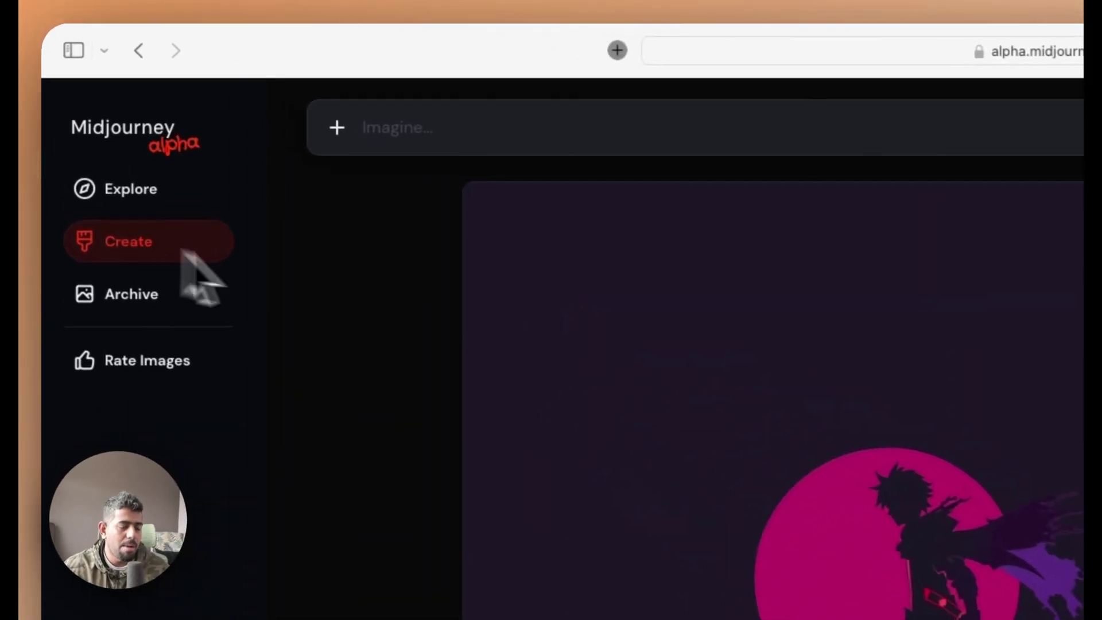
# Go back to the Create feed to check the Vary Region job's progress
pyautogui.click(131, 189)
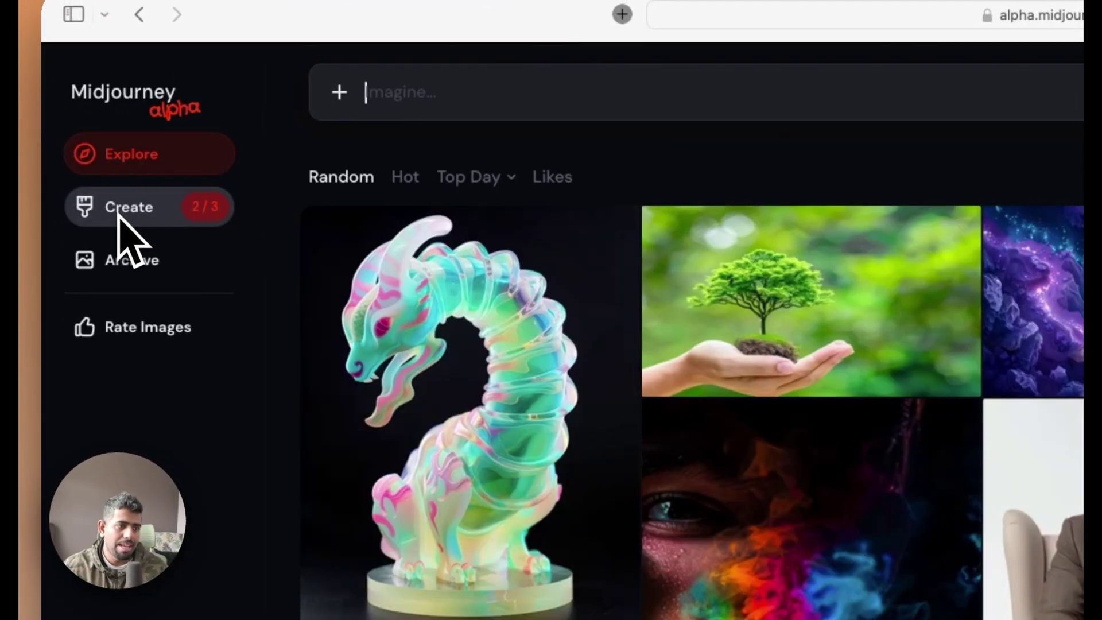
pyautogui.click(121, 211)
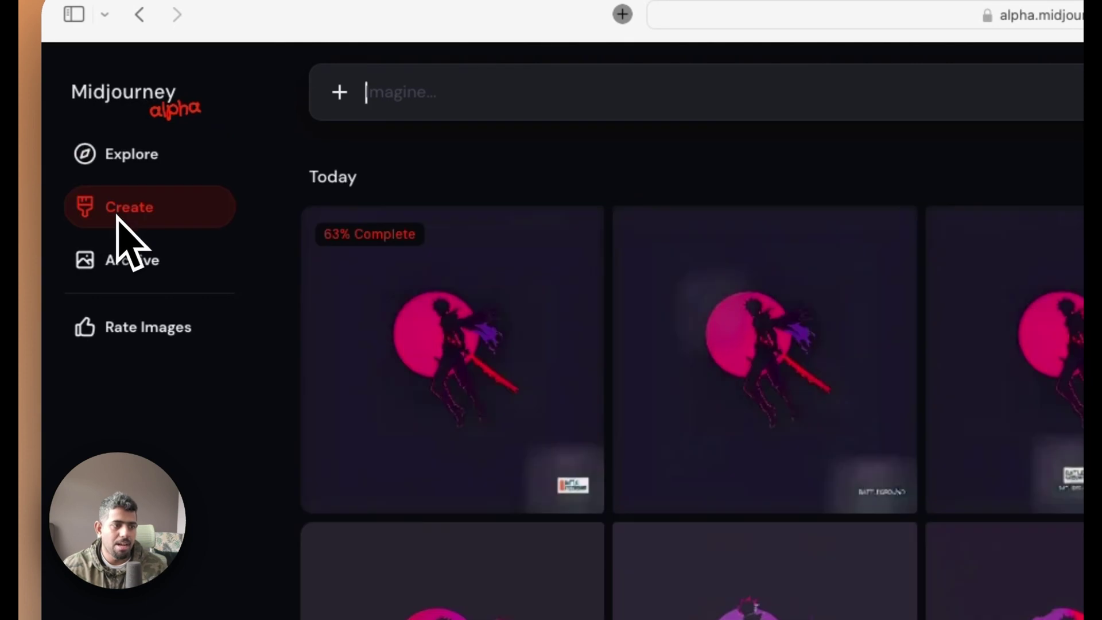
pyautogui.scroll(1, 560, 321)
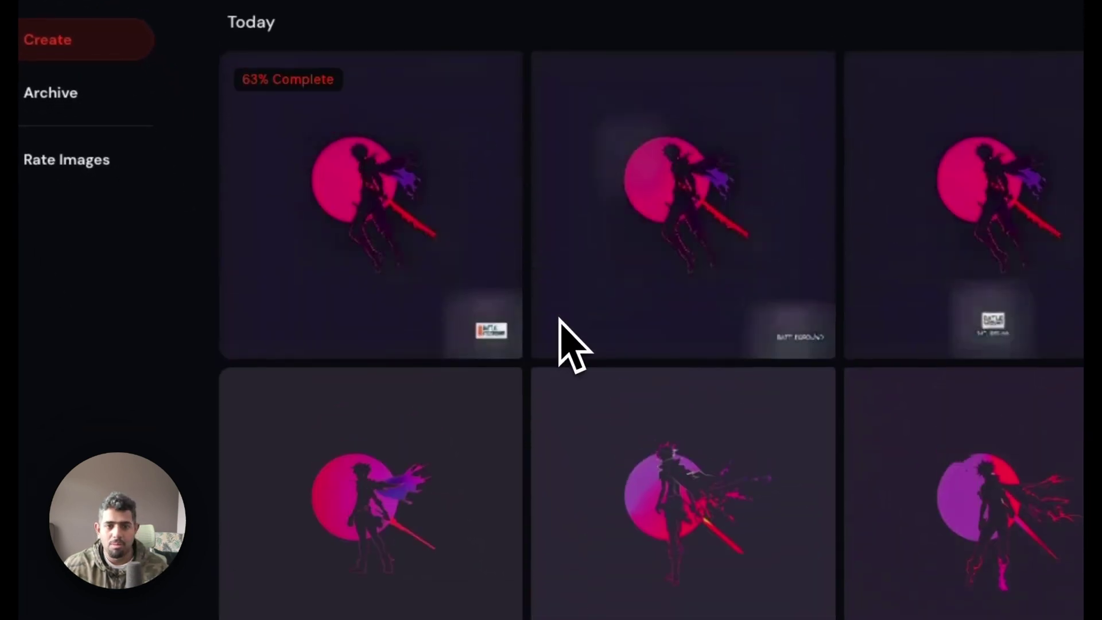